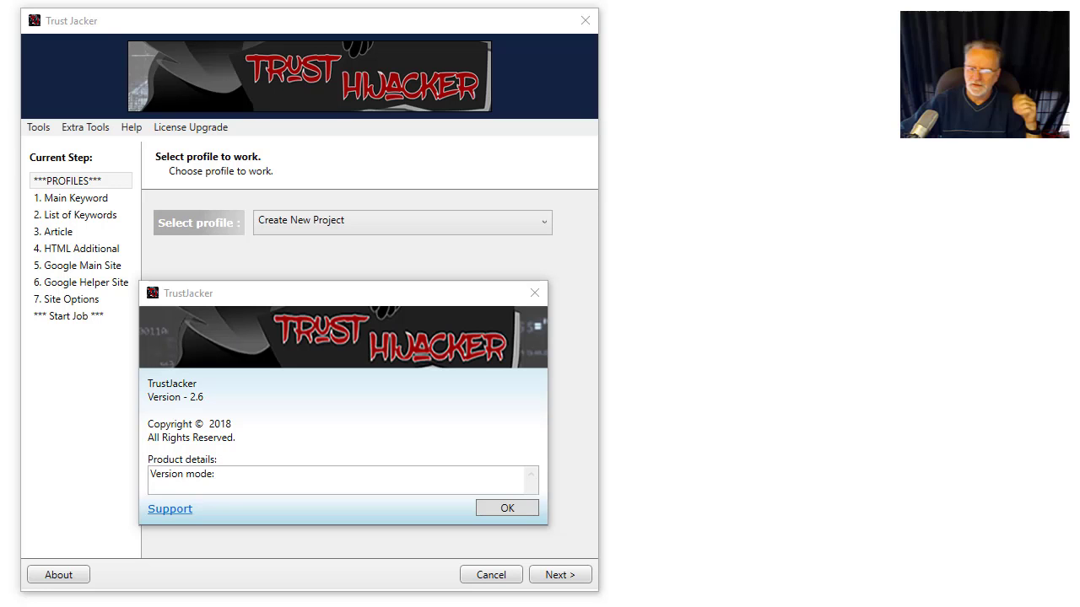
Dismiss the version information and view the list of extra tools offered.
{"action": "left_click", "coordinate": [509, 512]}
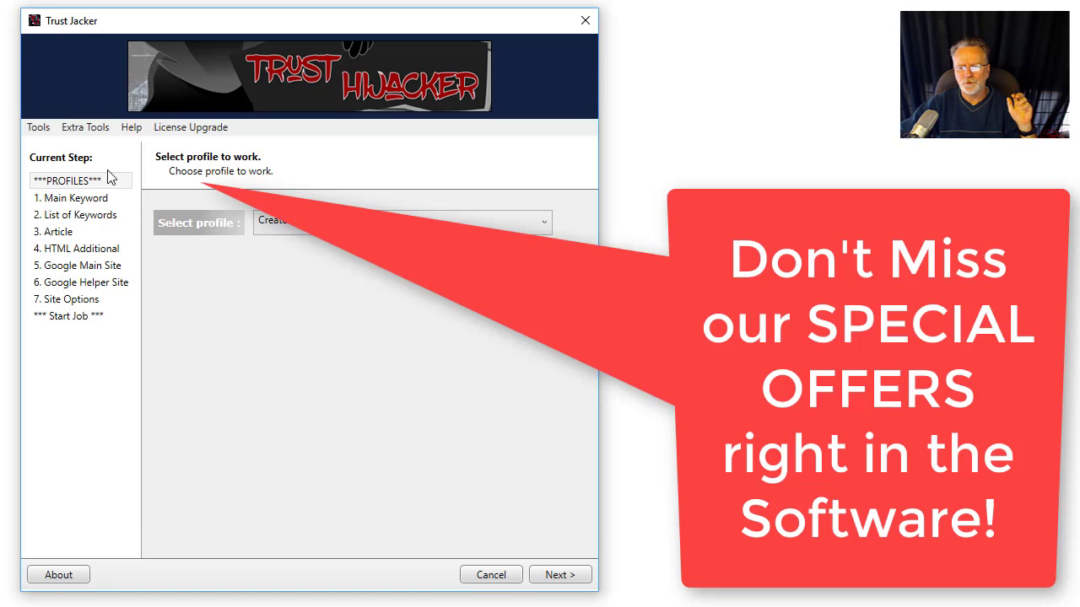
{"action": "left_click", "coordinate": [94, 130]}
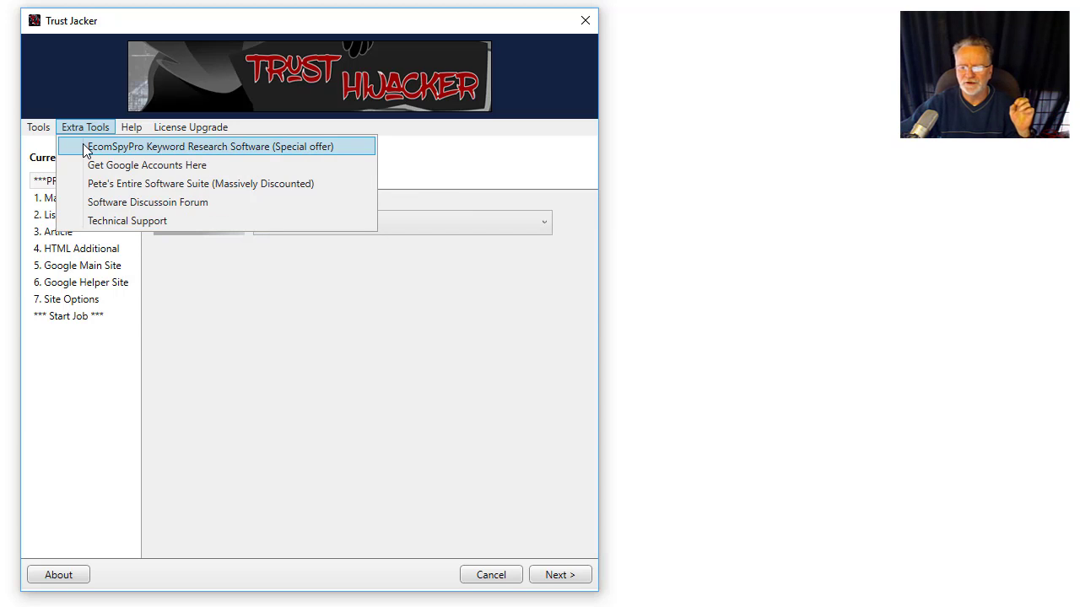
{"action": "left_click", "coordinate": [253, 377]}
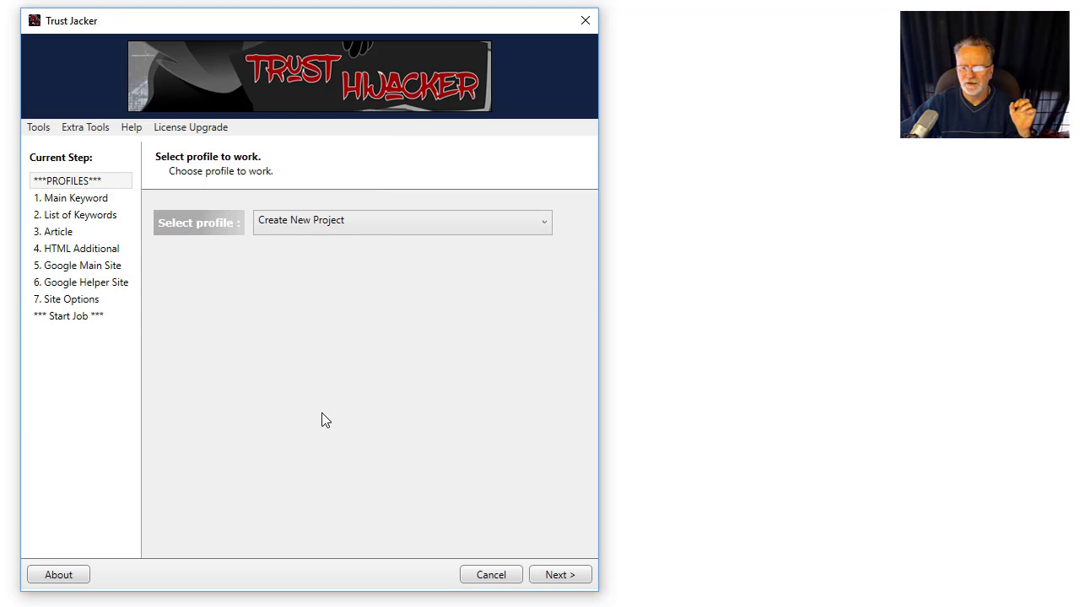
Choose the existing WeddingVideography profile to work on.
{"action": "left_click", "coordinate": [364, 227]}
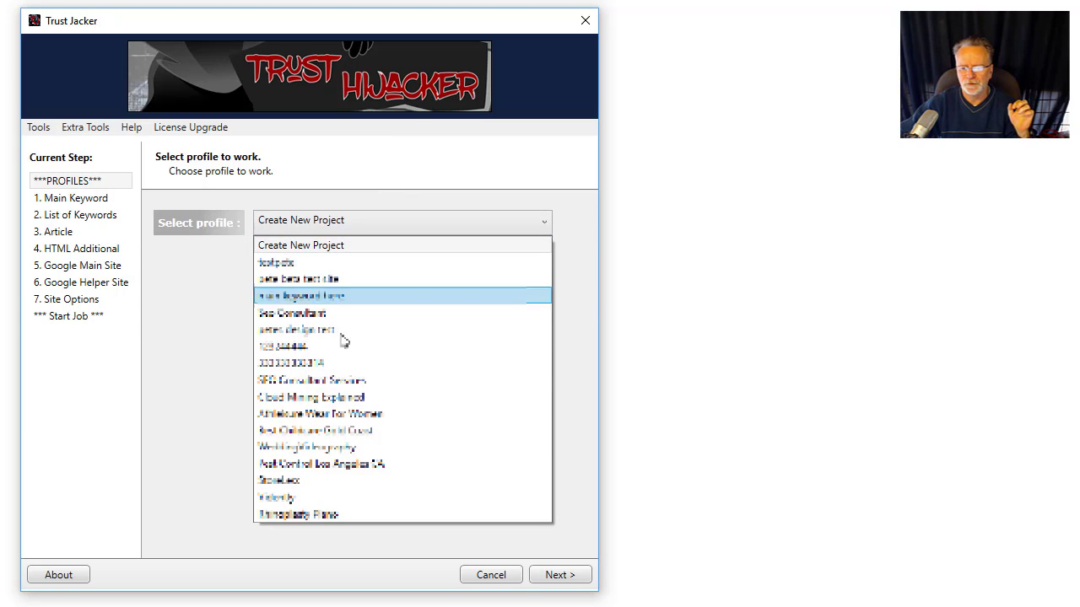
{"action": "left_click", "coordinate": [329, 446]}
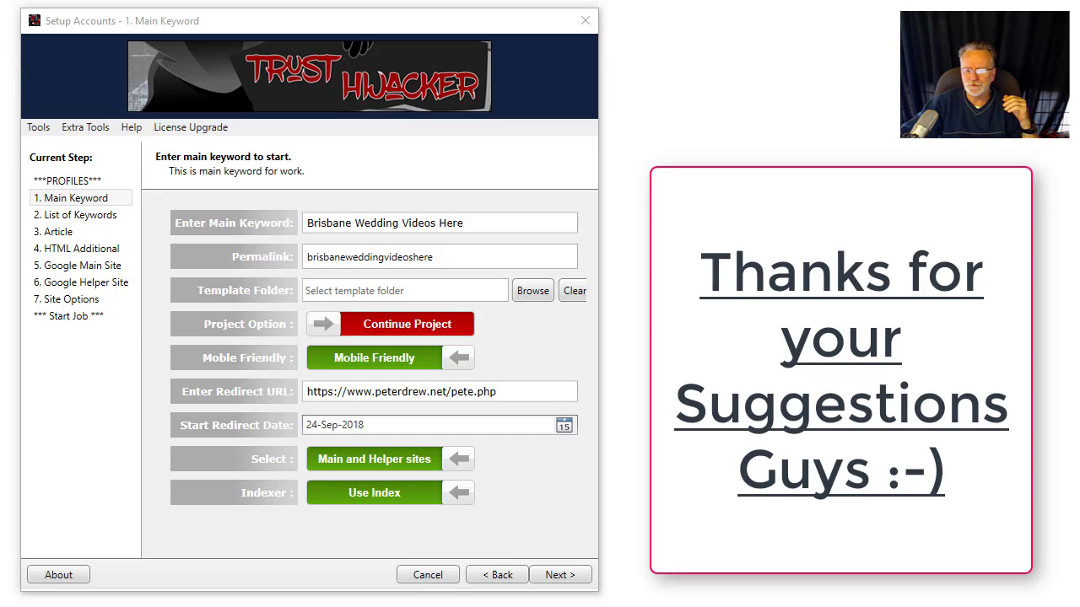
Try out Main Only sites and No Indexer, restoring Main and Helper sites and Use Index after each trial.
{"action": "left_click", "coordinate": [369, 459]}
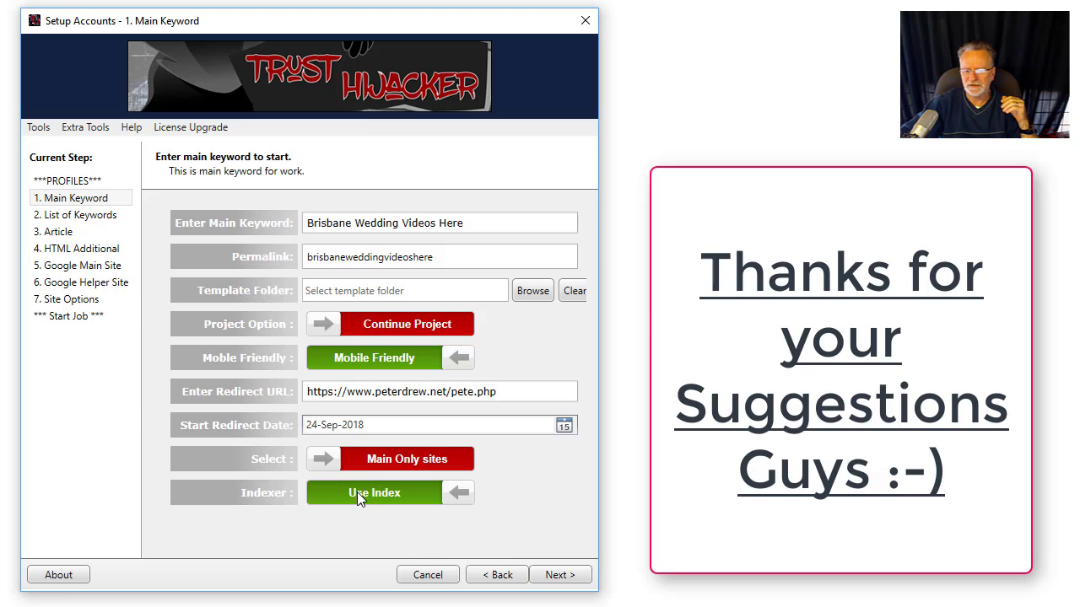
{"action": "left_click", "coordinate": [357, 494]}
{"action": "left_click", "coordinate": [371, 462]}
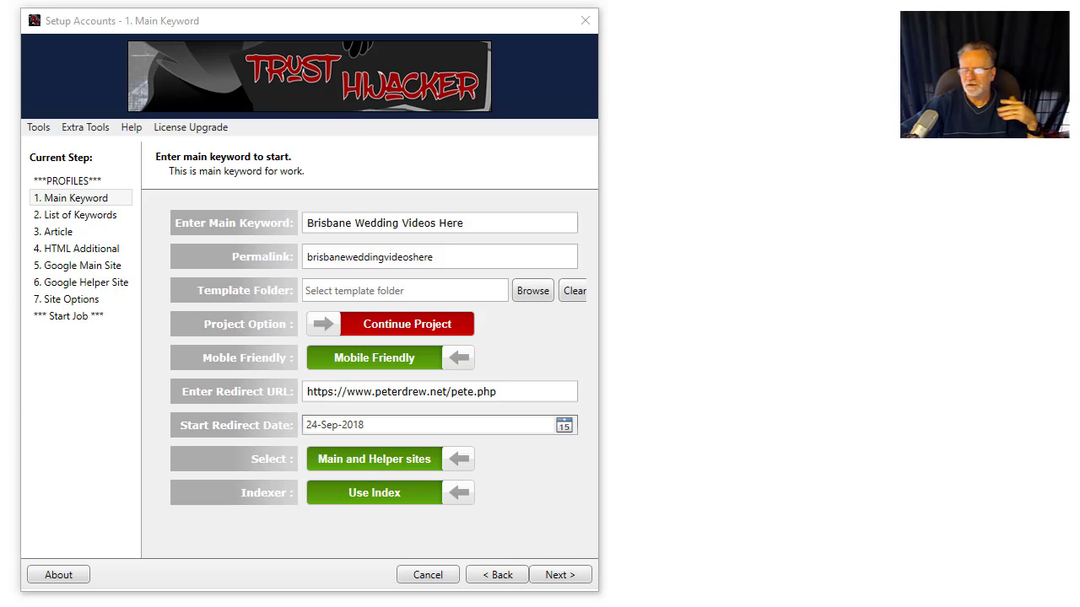
{"action": "left_click", "coordinate": [358, 464]}
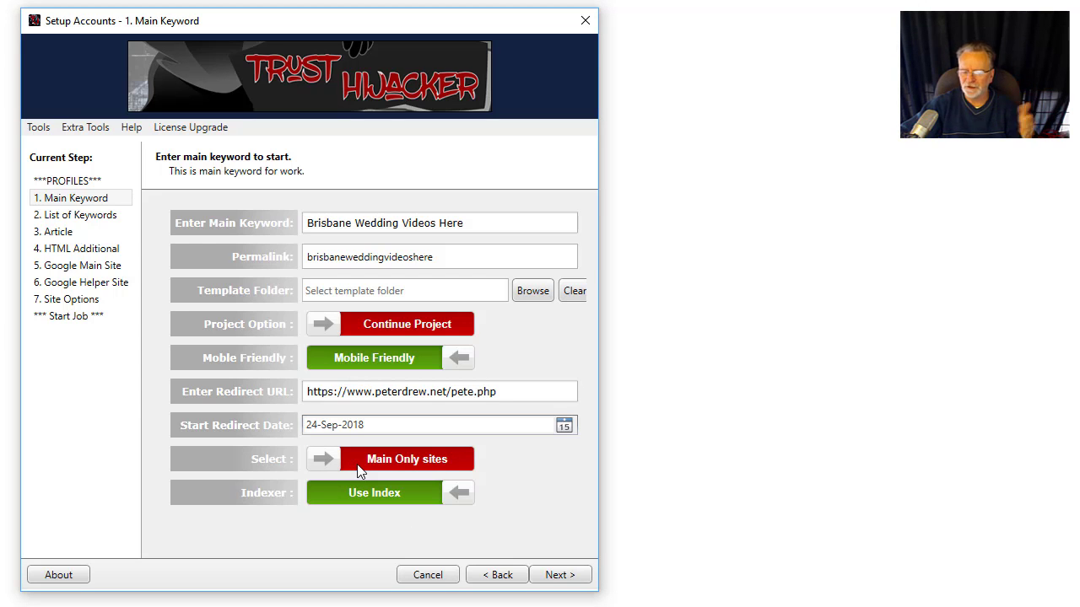
{"action": "left_click", "coordinate": [361, 470]}
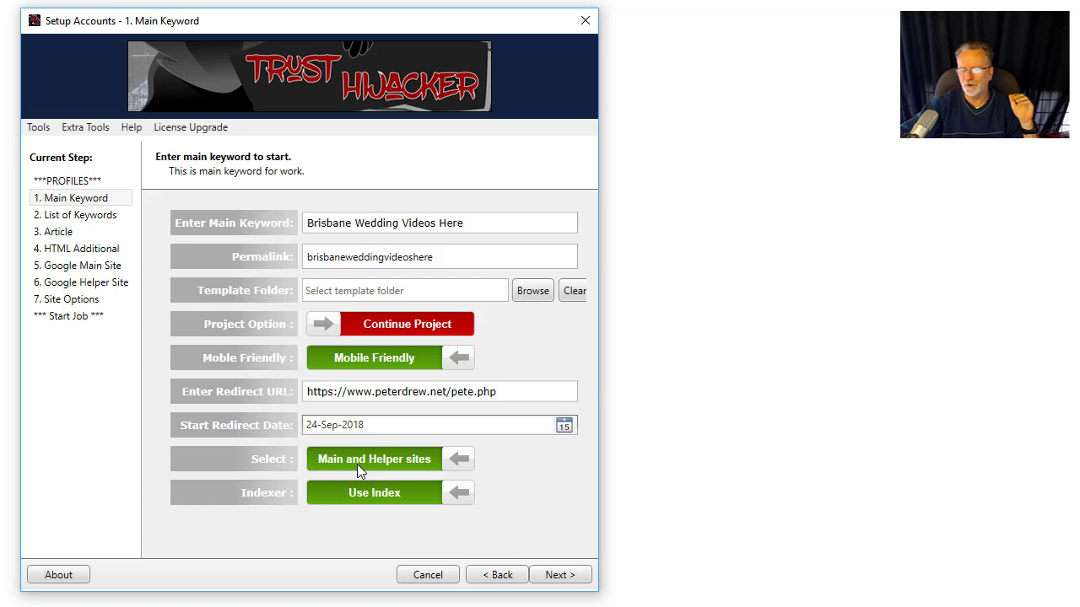
{"action": "left_click", "coordinate": [358, 489]}
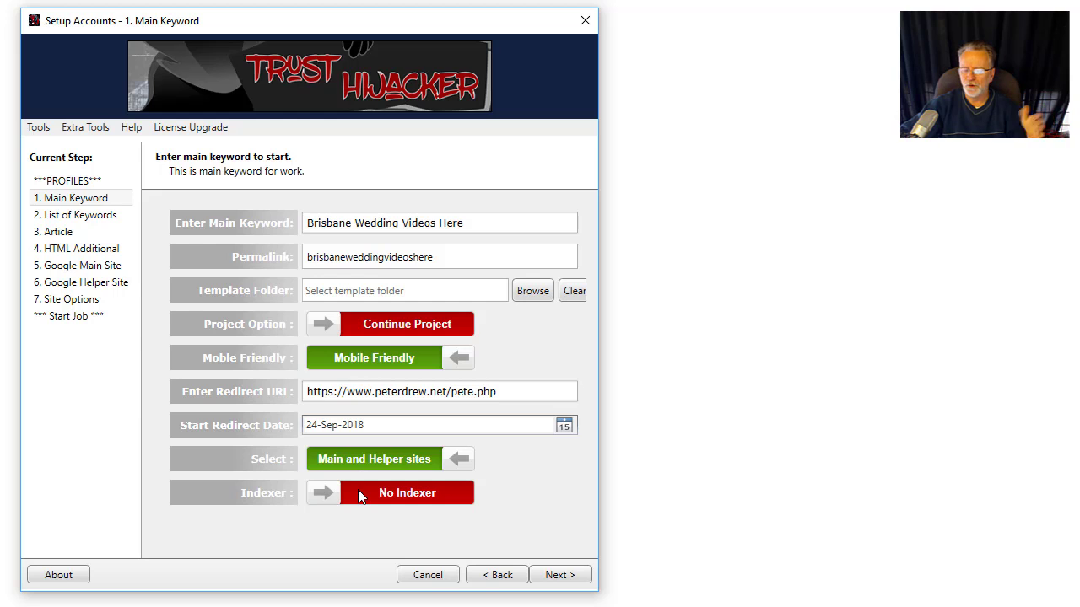
{"action": "left_click", "coordinate": [358, 490]}
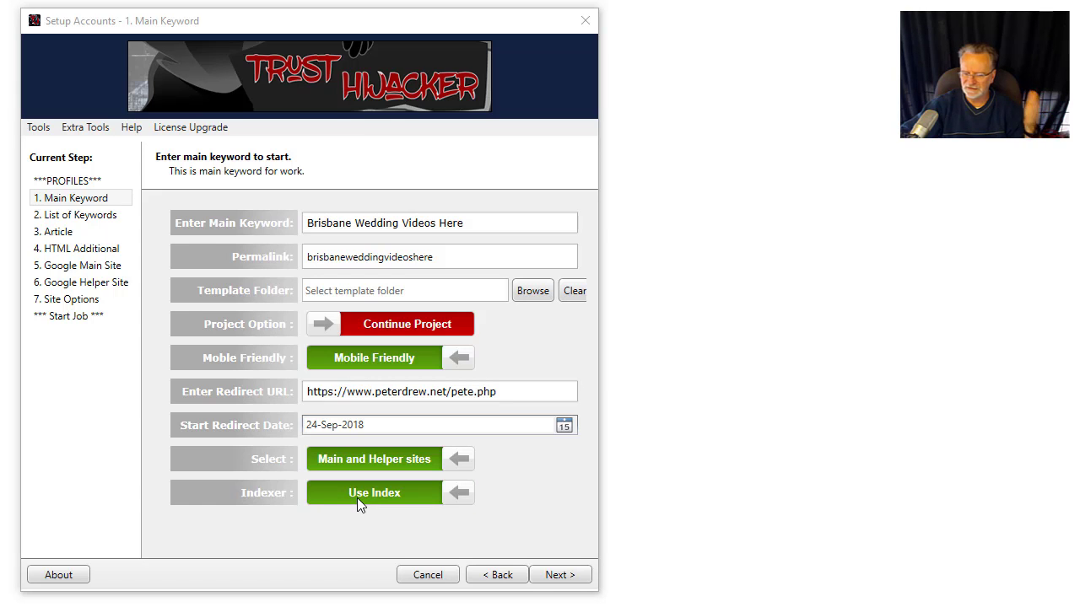
Set the site selection to Main Only sites with the indexer option on Use Index.
{"action": "left_click", "coordinate": [363, 455]}
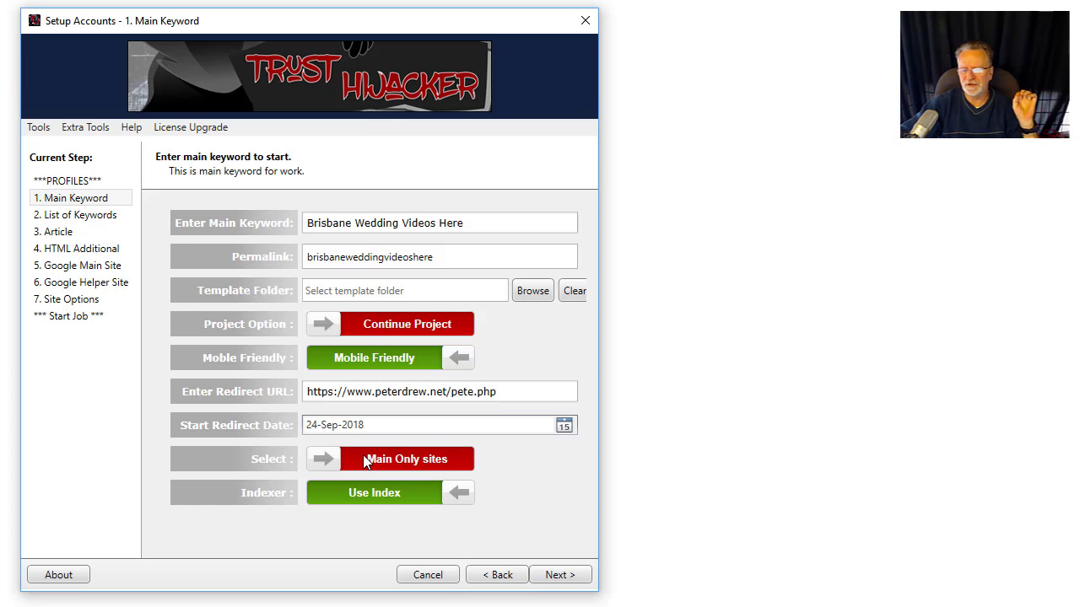
{"action": "left_click", "coordinate": [362, 493]}
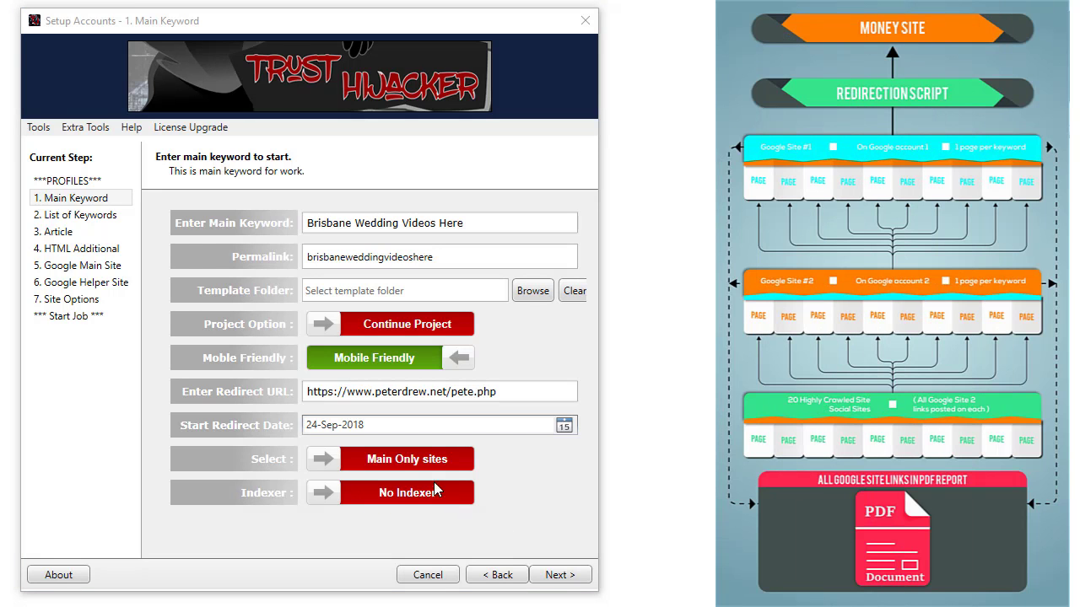
{"action": "left_click", "coordinate": [403, 462]}
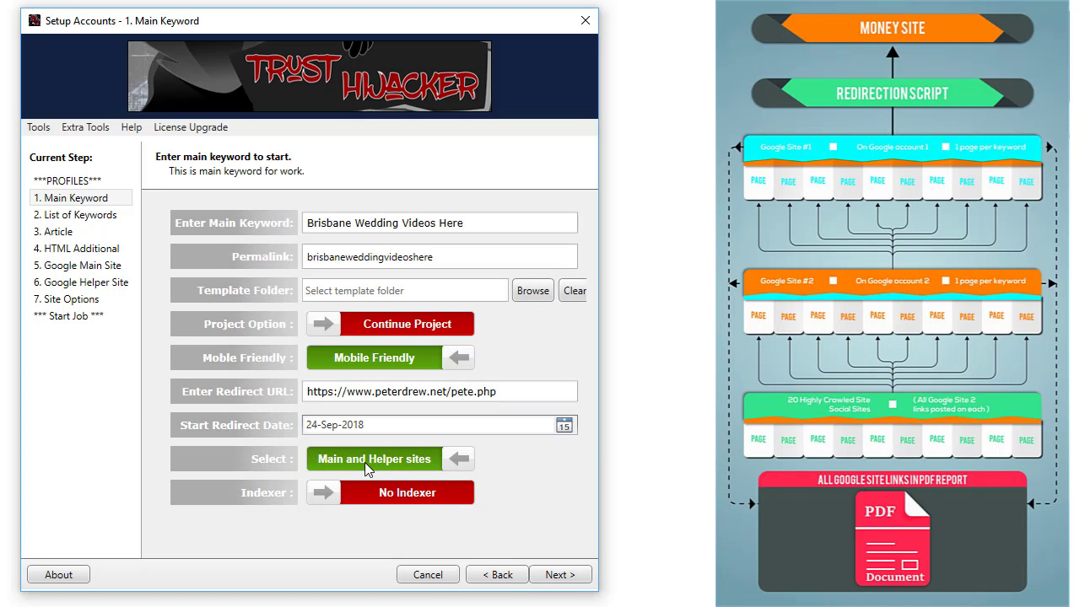
{"action": "left_click", "coordinate": [371, 466]}
{"action": "left_click", "coordinate": [372, 496]}
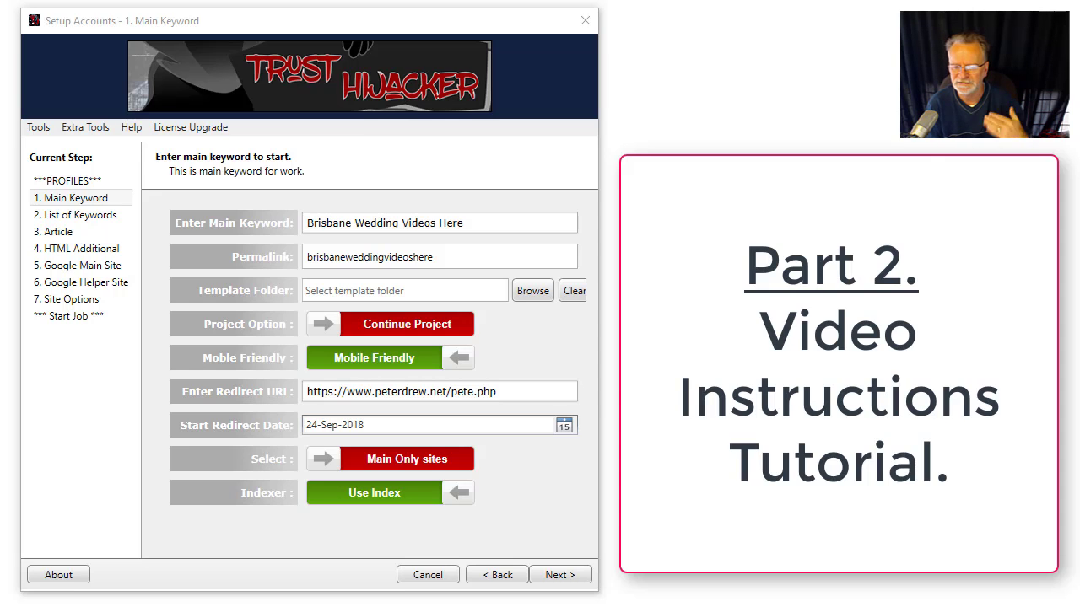
Return to the profile selection, choose the WeddingVideography profile again and continue to its main keyword settings.
{"action": "left_click", "coordinate": [506, 580]}
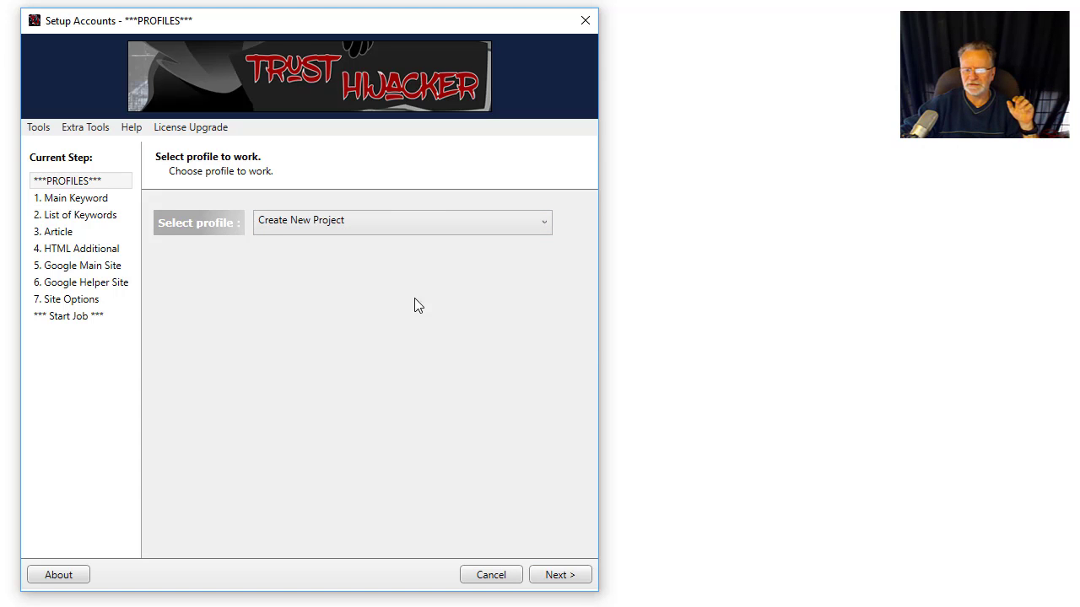
{"action": "left_click", "coordinate": [394, 221]}
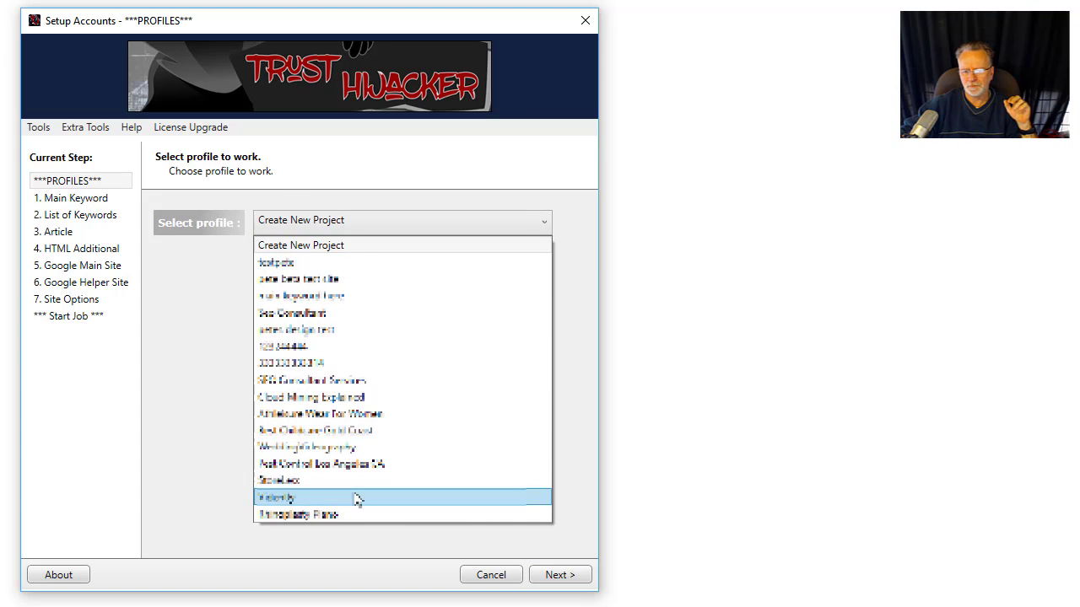
{"action": "left_click", "coordinate": [353, 452]}
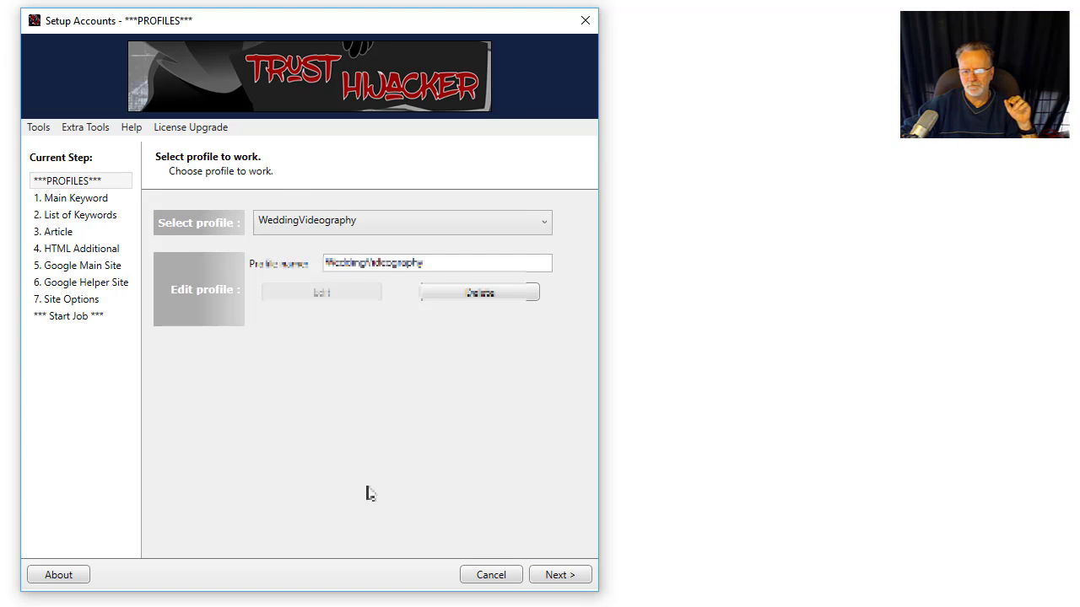
{"action": "left_click", "coordinate": [557, 581]}
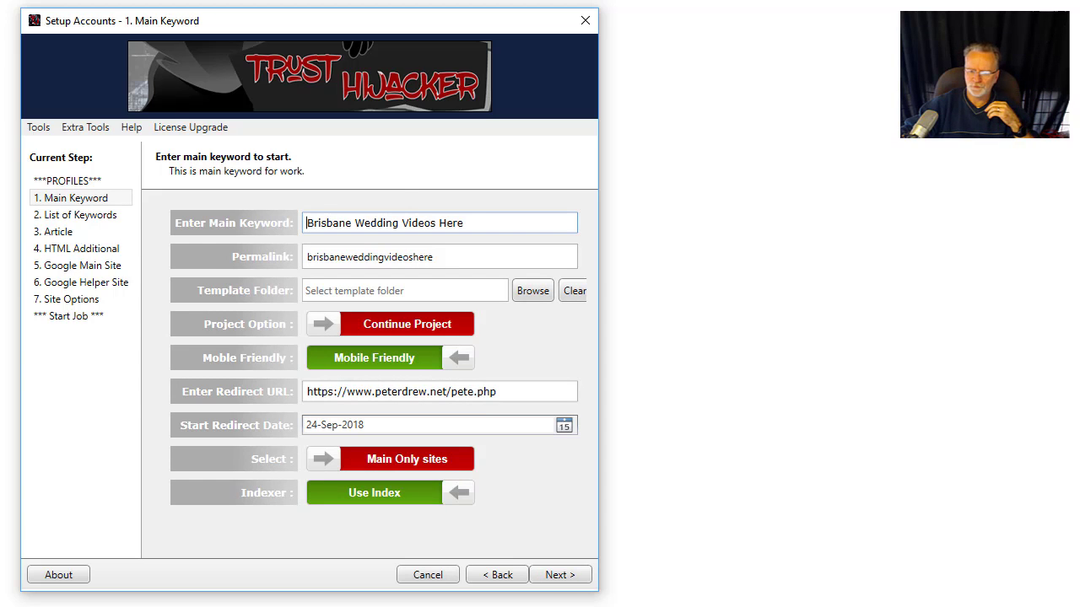
Remove the word "Here" from the end of the main keyword, leaving "Brisbane Wedding Videos".
{"action": "left_click", "coordinate": [414, 226]}
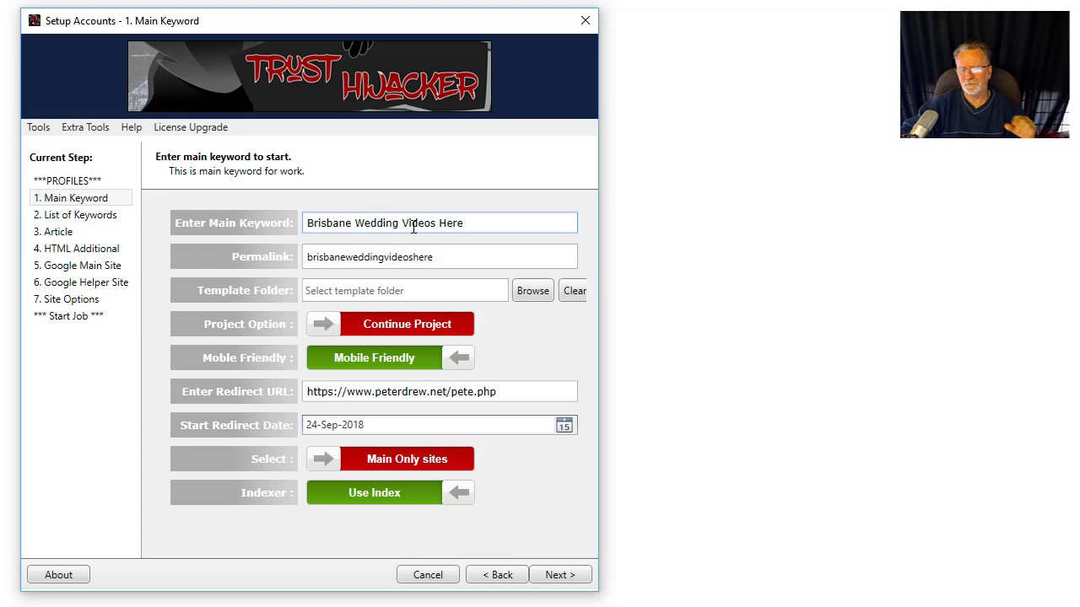
{"action": "left_click", "coordinate": [486, 223]}
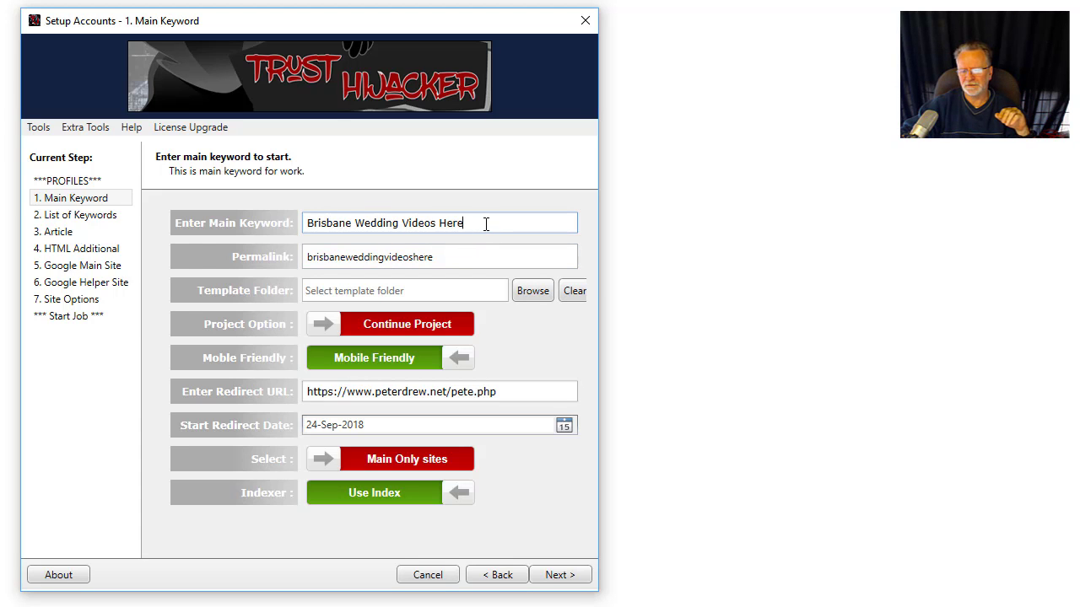
{"action": "key", "text": "BackSpace"}
{"action": "key", "text": "BackSpace"}
{"action": "key", "text": "BackSpace"}
{"action": "key", "text": "BackSpace"}
{"action": "key", "text": "BackSpace"}
Check the permalink derived from the shortened main keyword.
{"action": "left_click_drag", "start_coordinate": [417, 256], "coordinate": [306, 272]}
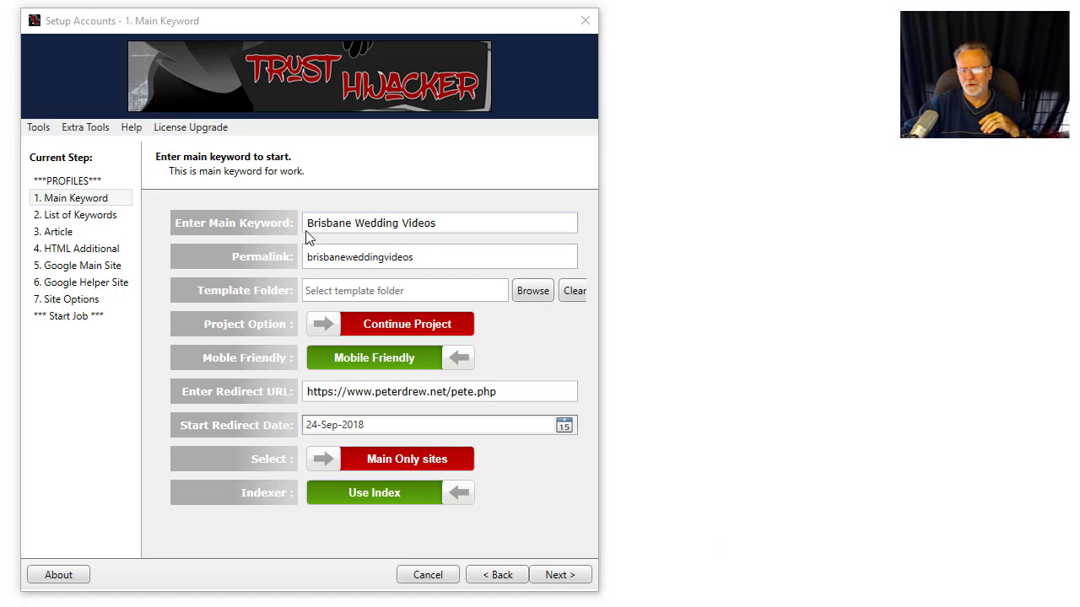
{"action": "left_click", "coordinate": [436, 256]}
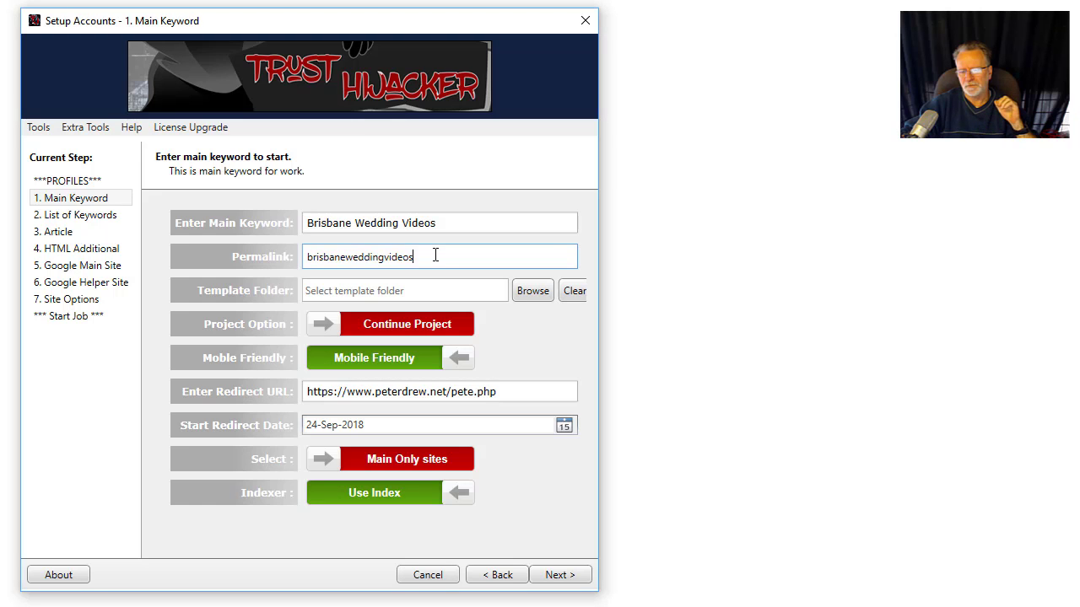
{"action": "left_click_drag", "start_coordinate": [436, 257], "coordinate": [296, 258]}
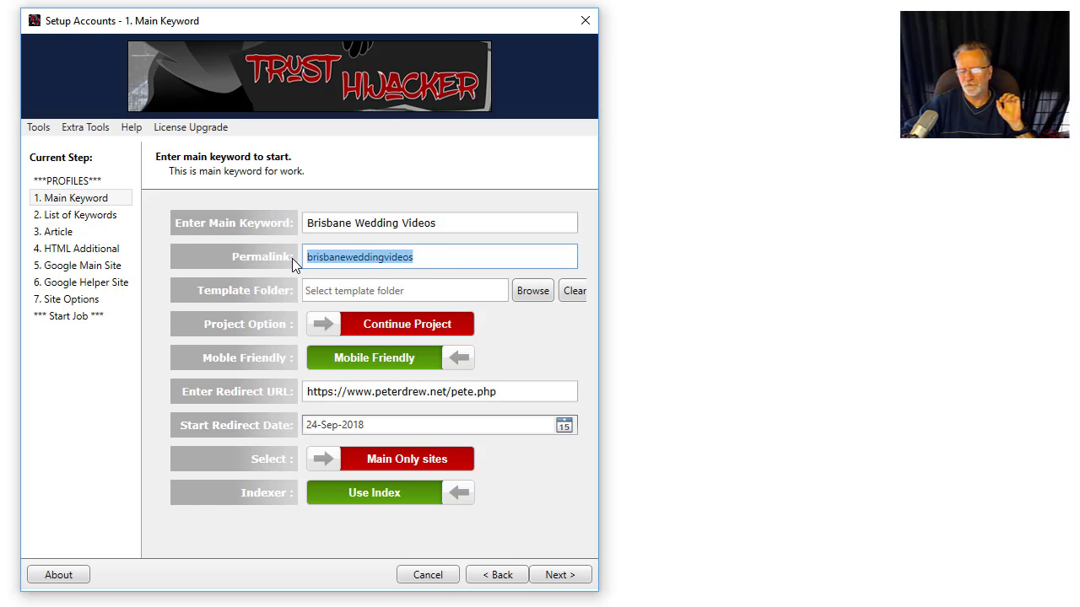
{"action": "left_click", "coordinate": [427, 257]}
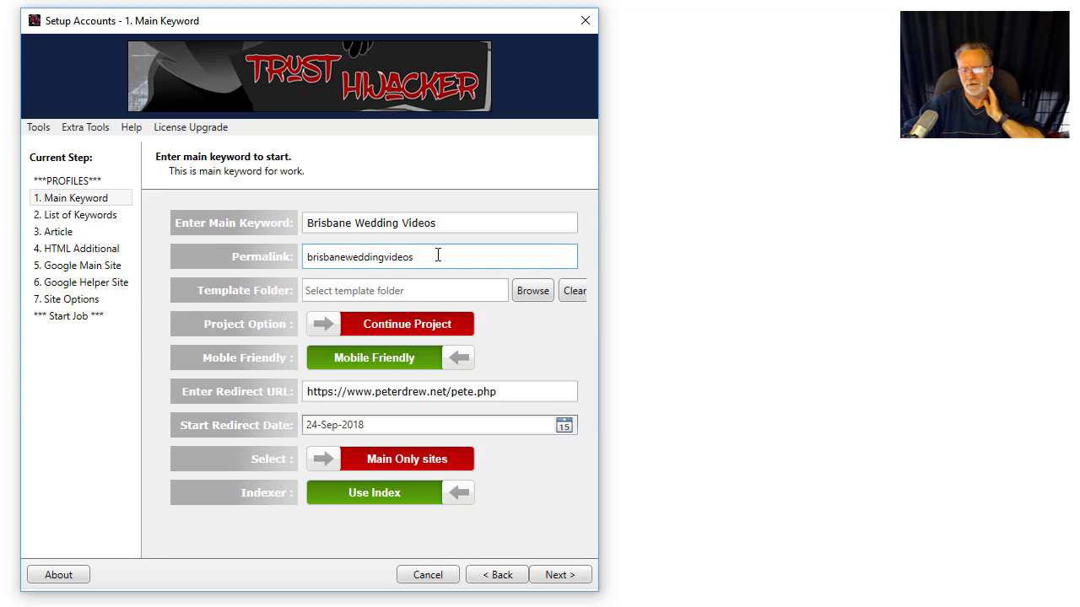
Add "here" to the end of the main keyword and highlight its individual words for review.
{"action": "left_click", "coordinate": [449, 221]}
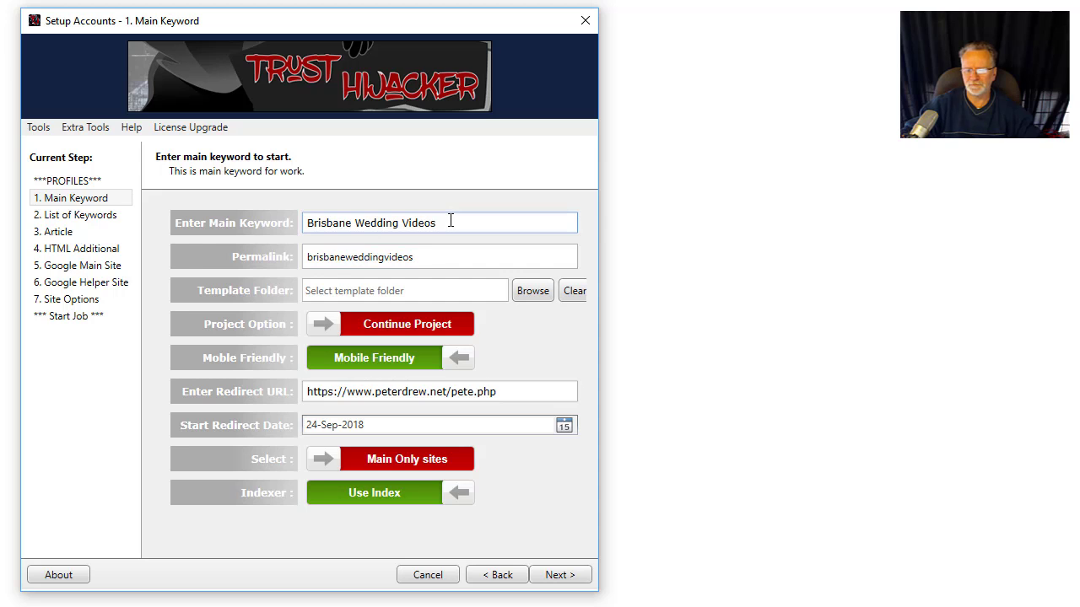
{"action": "type", "text": "here"}
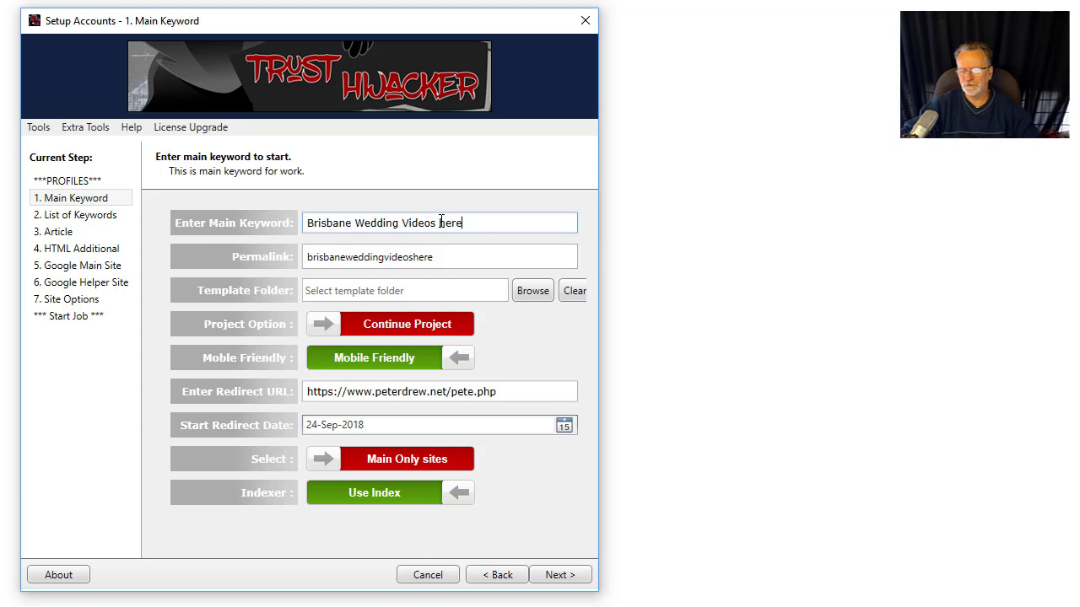
{"action": "left_click_drag", "start_coordinate": [440, 222], "coordinate": [473, 223]}
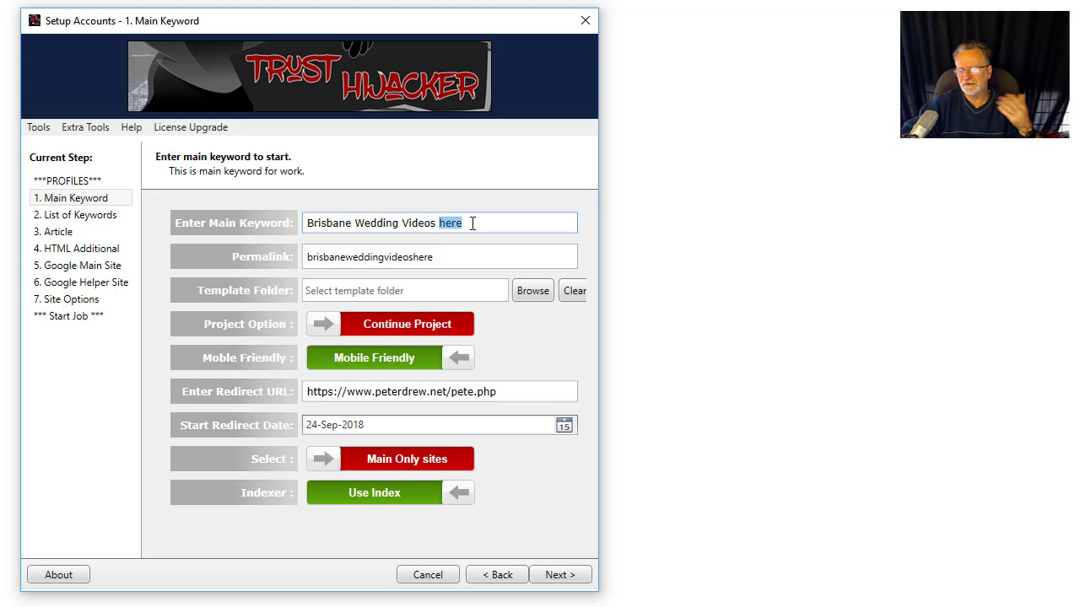
{"action": "double_click", "coordinate": [422, 223]}
{"action": "left_click", "coordinate": [371, 226]}
{"action": "double_click", "coordinate": [372, 226]}
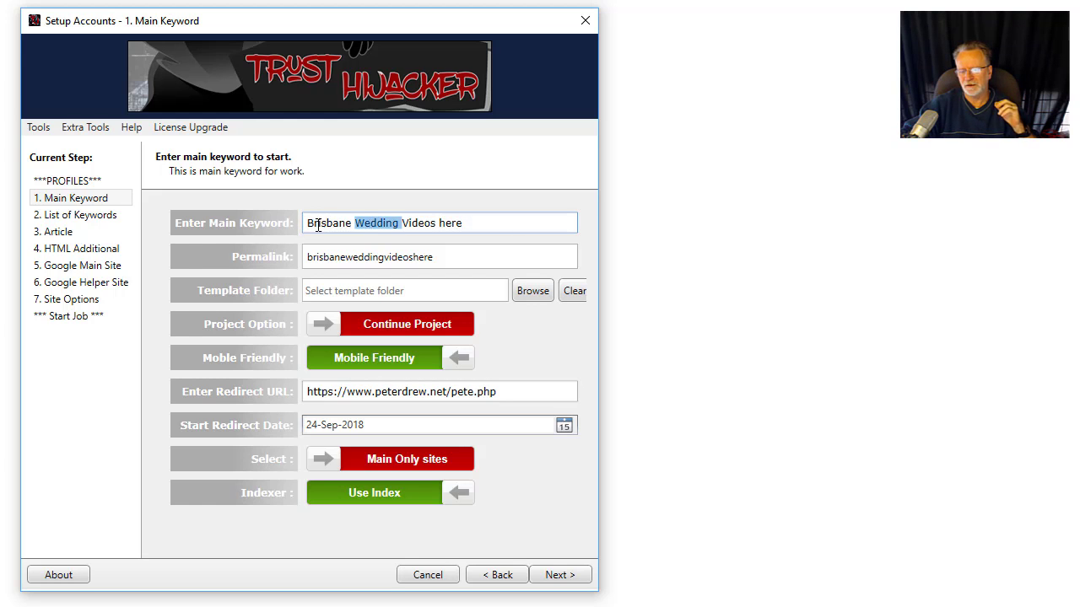
{"action": "double_click", "coordinate": [319, 226]}
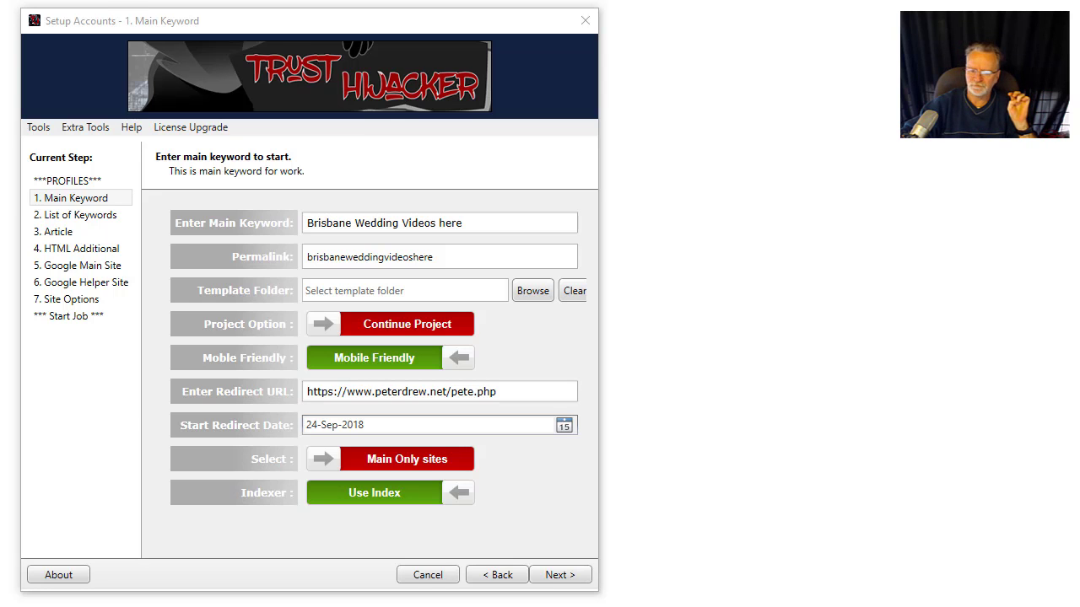
Switch to File Explorer, examine the Templates folder and locate templatetest1 under Documents > TrustJacker, and close the window.
{"action": "key", "text": "alt+Tab"}
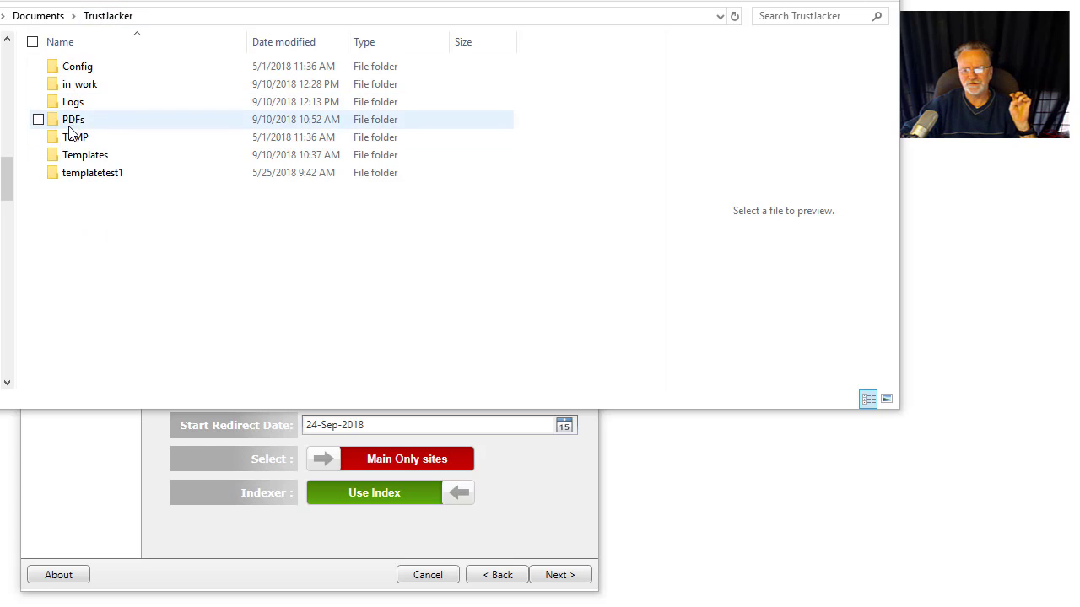
{"action": "double_click", "coordinate": [73, 158]}
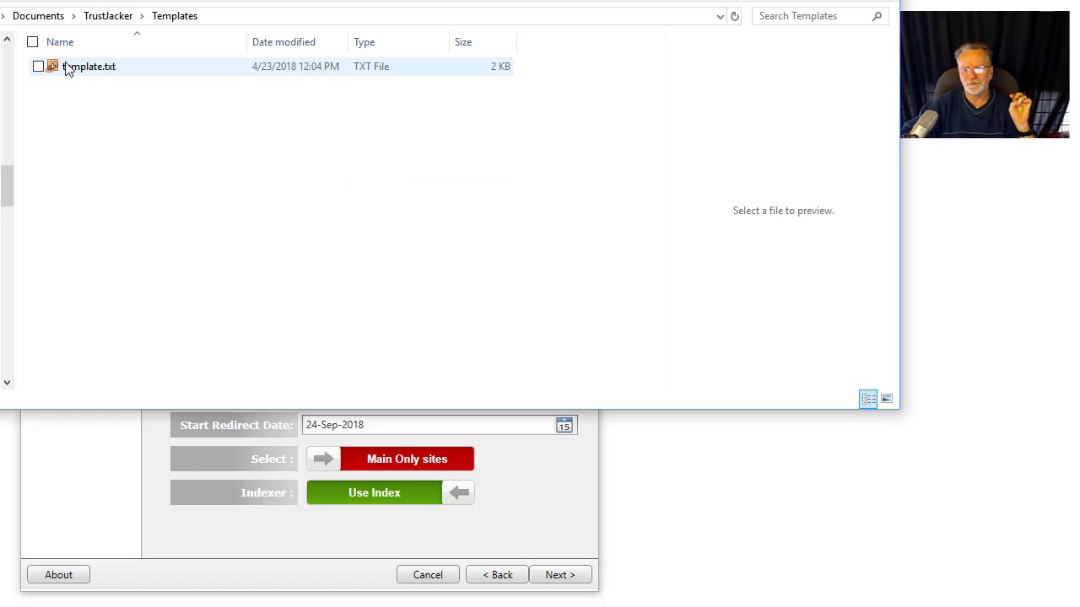
{"action": "left_click", "coordinate": [105, 16]}
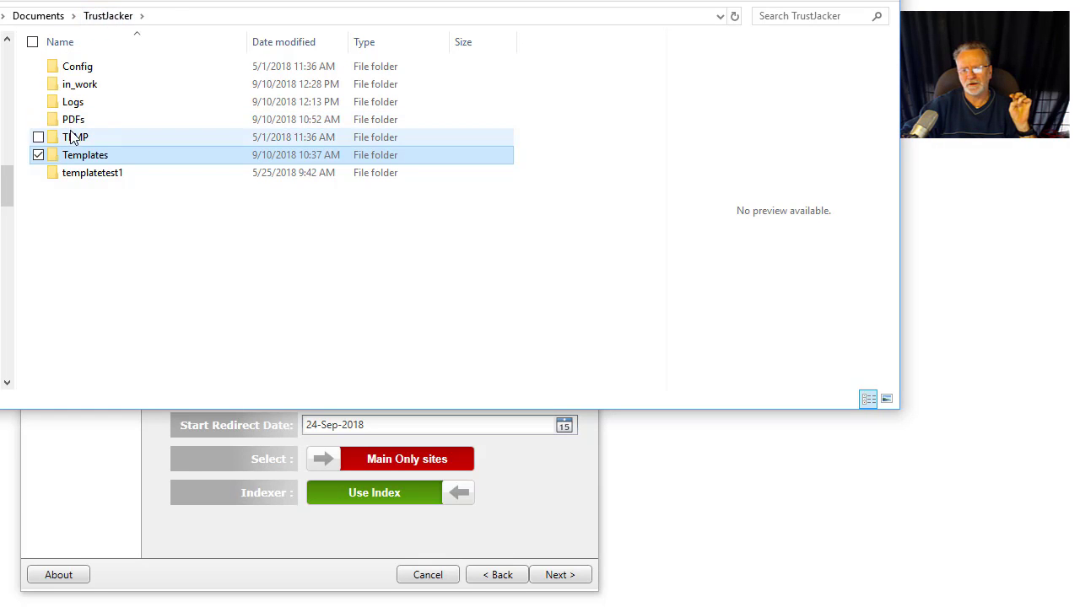
{"action": "left_click", "coordinate": [84, 177]}
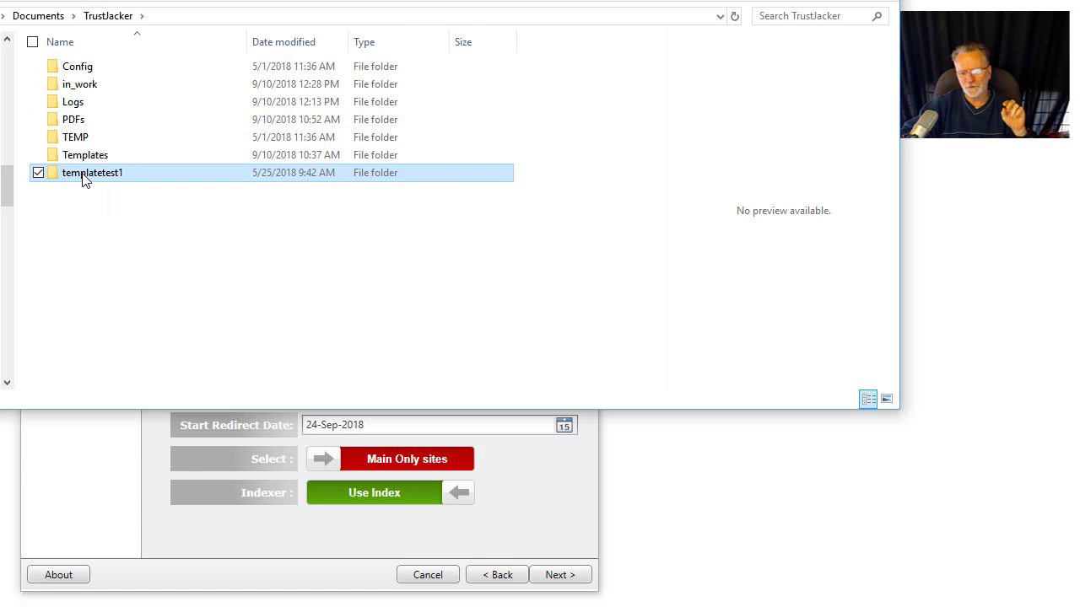
{"action": "left_click", "coordinate": [880, 0]}
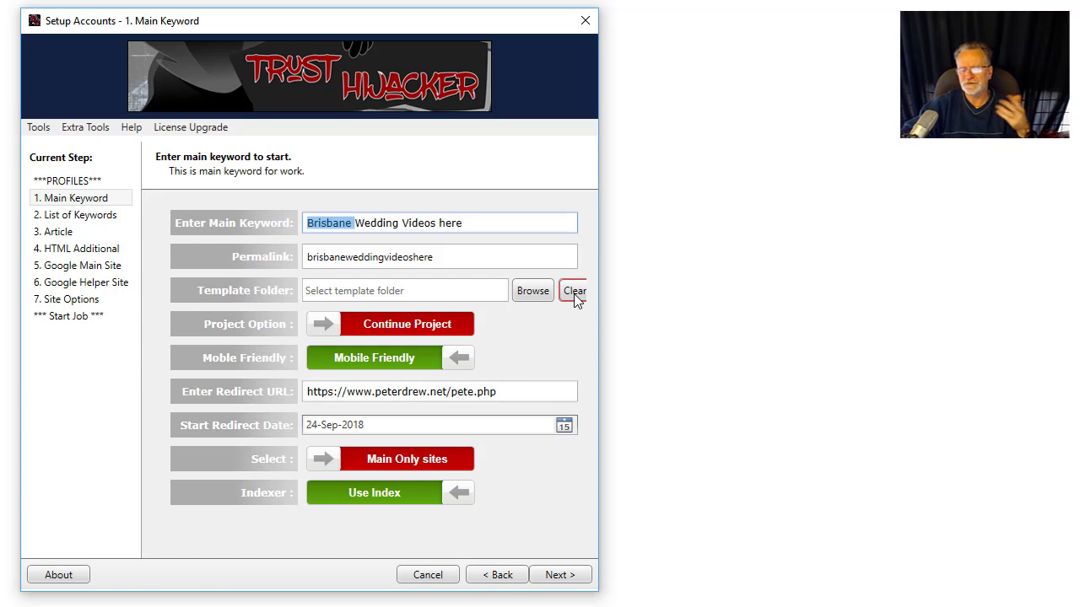
Set the project option to Repeat Project and leave the Mobile Friendly option enabled.
{"action": "left_click", "coordinate": [428, 329]}
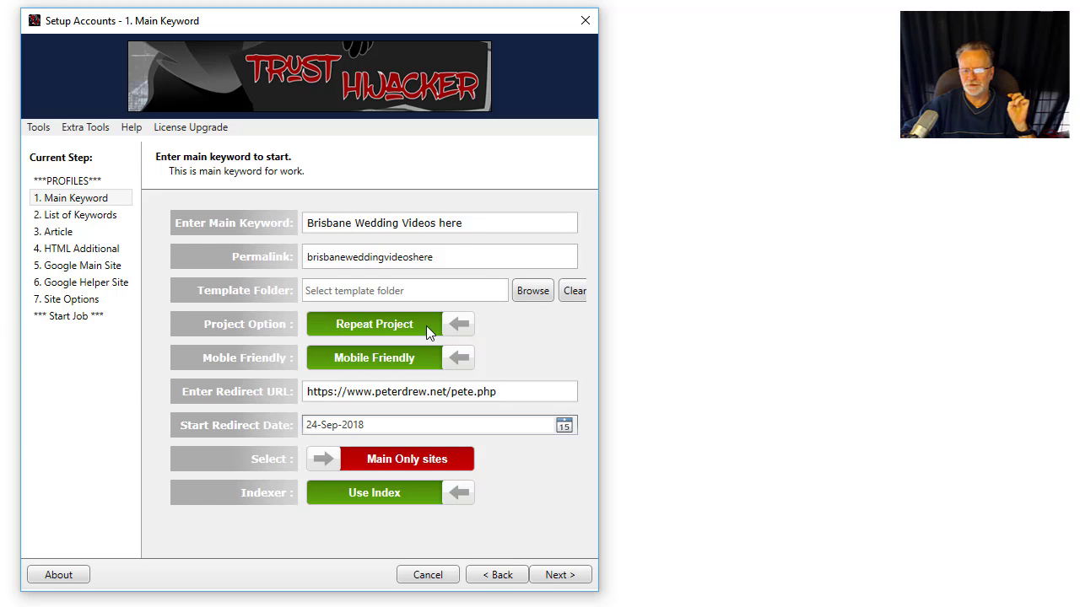
{"action": "left_click", "coordinate": [386, 326]}
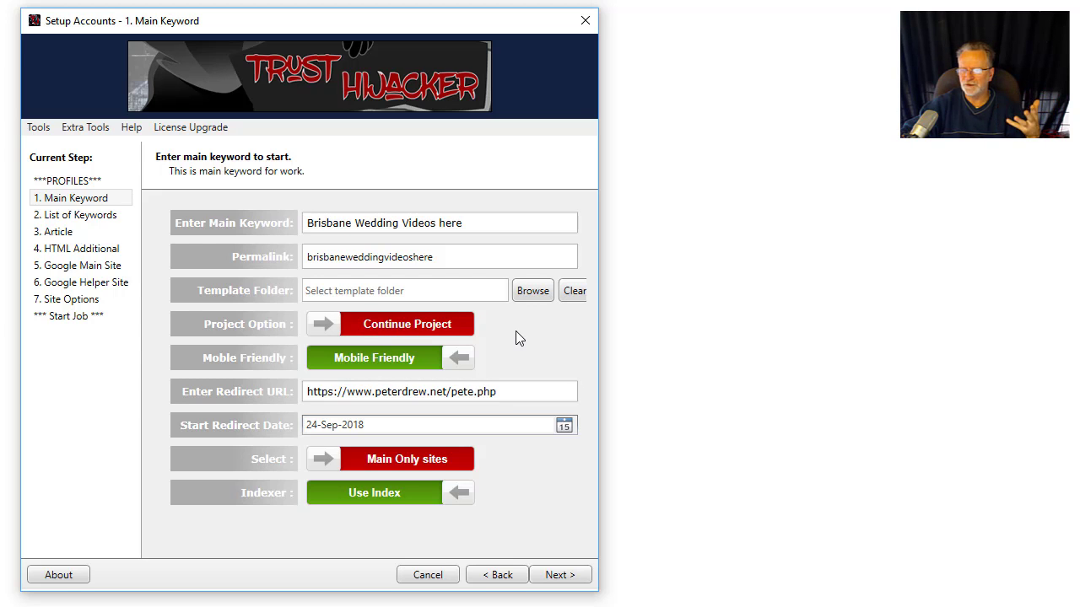
{"action": "left_click", "coordinate": [397, 329]}
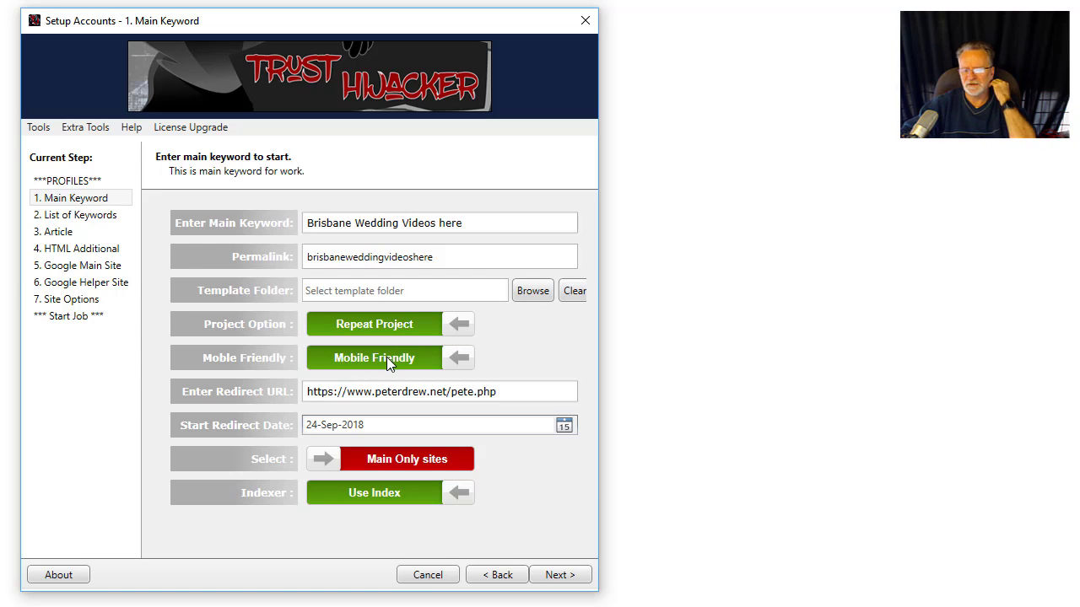
{"action": "left_click", "coordinate": [386, 357]}
{"action": "left_click", "coordinate": [387, 356]}
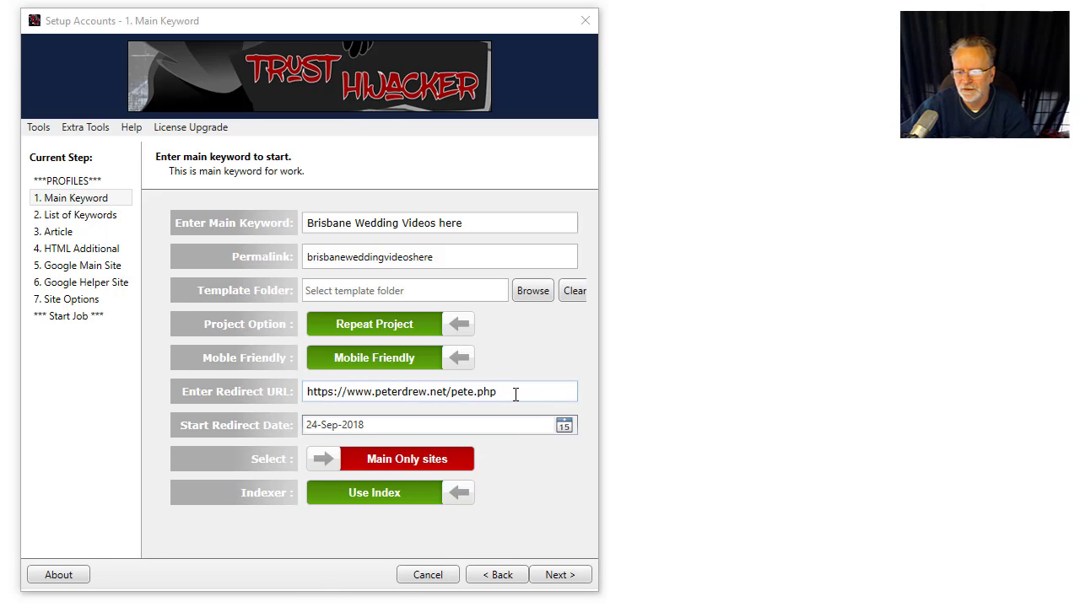
Highlight the whole redirect URL to review it, leaving the address as entered.
{"action": "left_click_drag", "start_coordinate": [514, 392], "coordinate": [288, 397]}
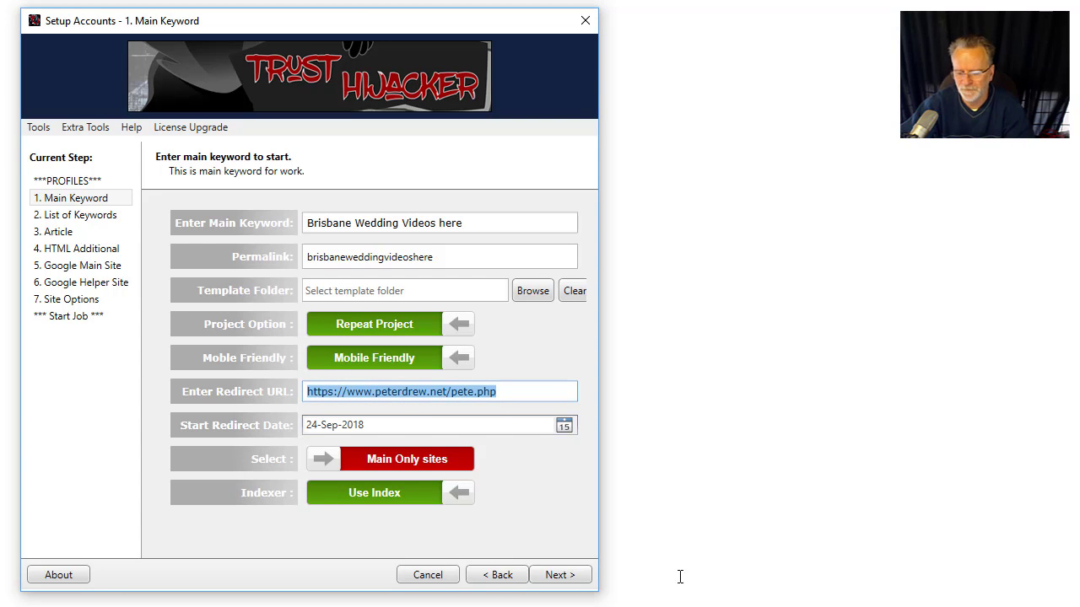
{"action": "left_click", "coordinate": [822, 606]}
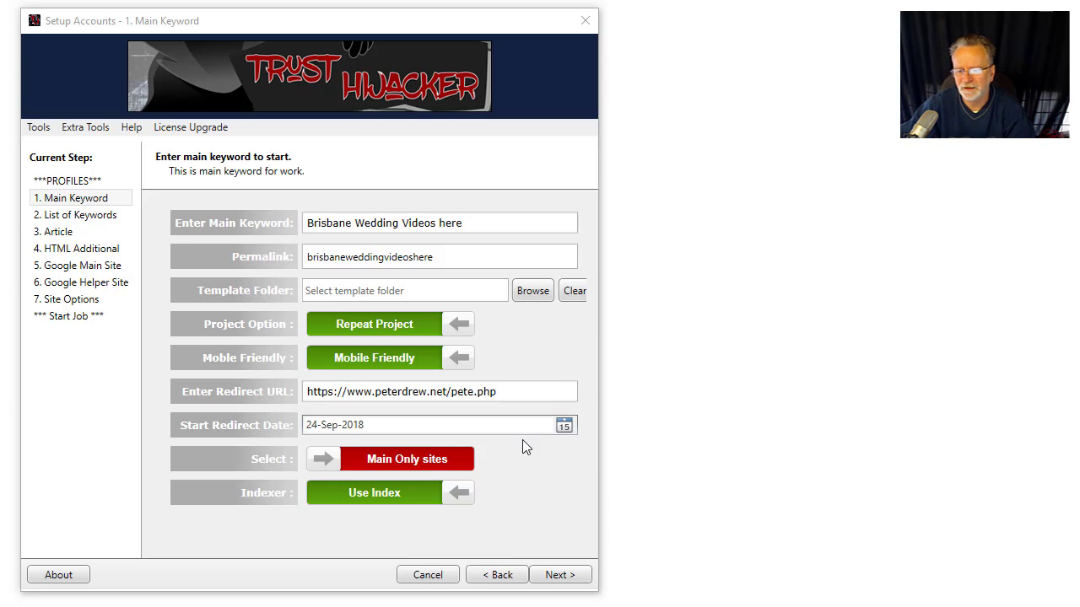
{"action": "left_click", "coordinate": [570, 394]}
{"action": "left_click_drag", "start_coordinate": [570, 393], "coordinate": [308, 399]}
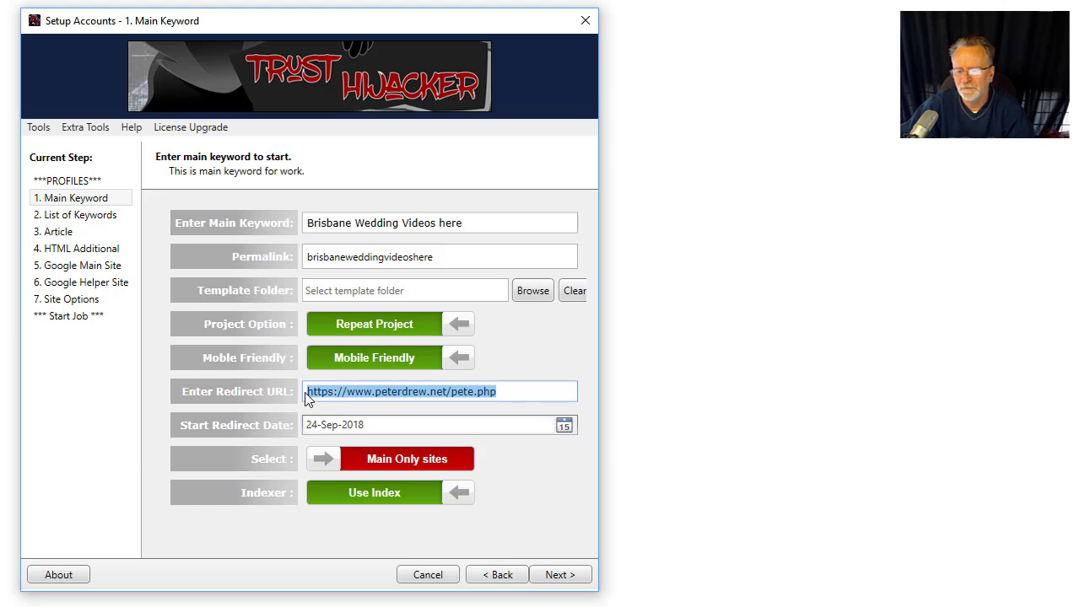
{"action": "left_click", "coordinate": [512, 396]}
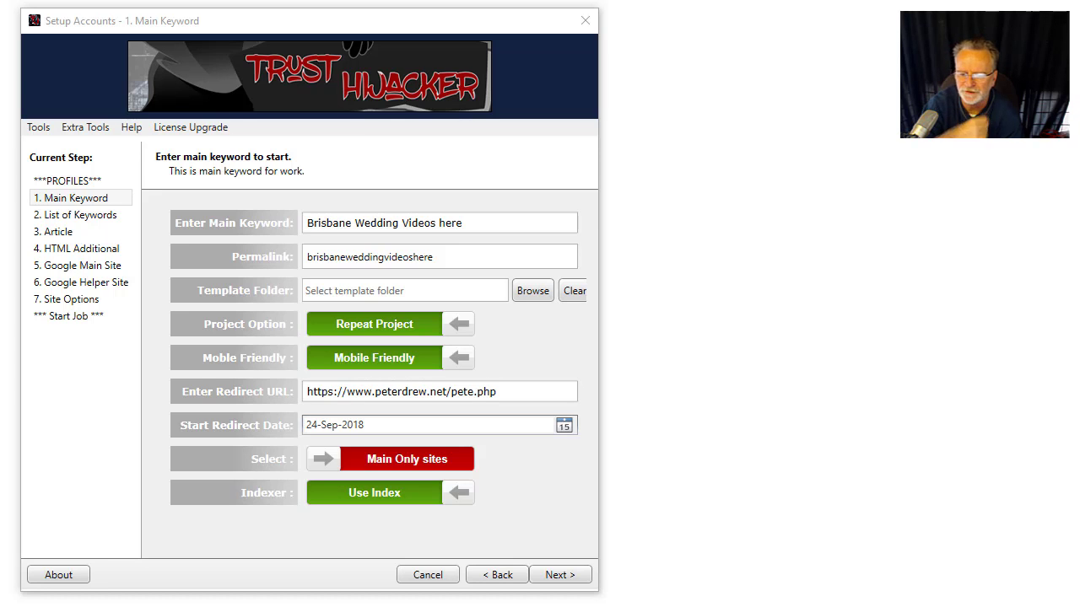
Try 10-Sep-2018 as the start redirect date and settle on 14-Sep-2018.
{"action": "left_click", "coordinate": [565, 428]}
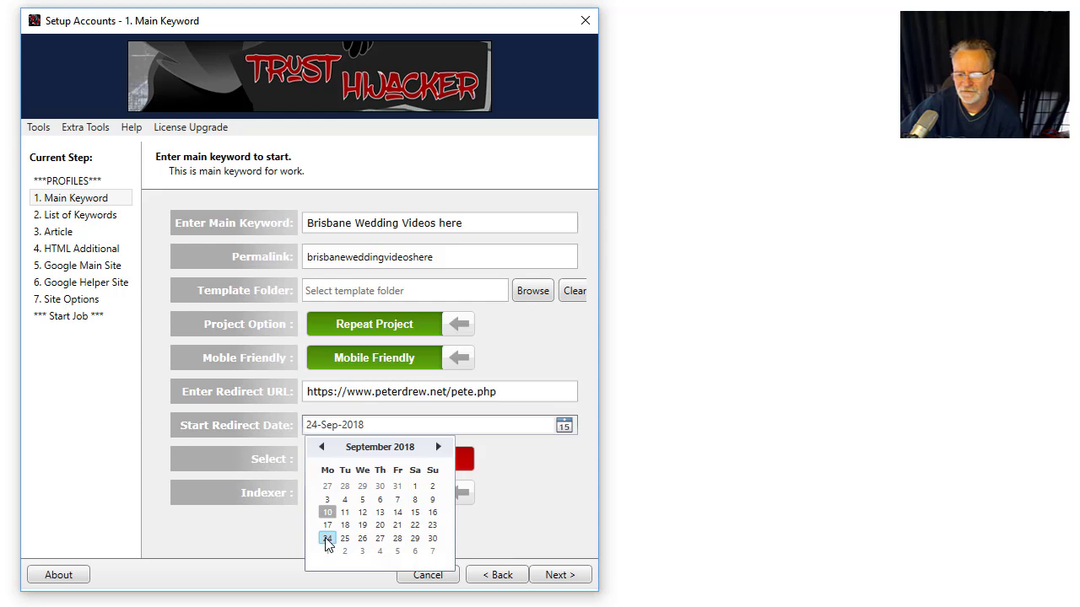
{"action": "left_click", "coordinate": [328, 512]}
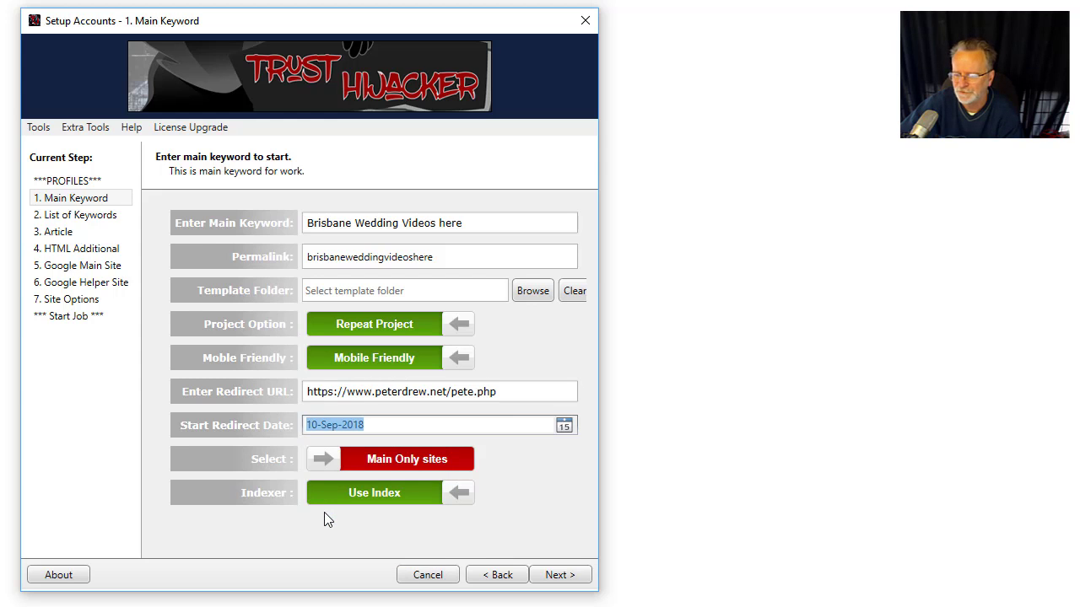
{"action": "left_click", "coordinate": [565, 426]}
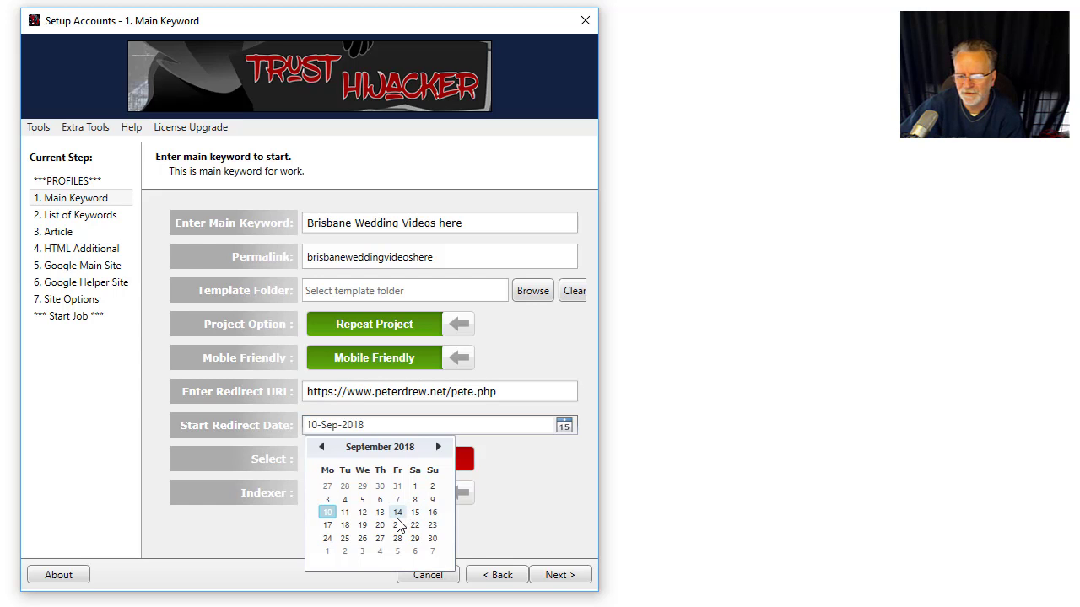
{"action": "left_click", "coordinate": [398, 513]}
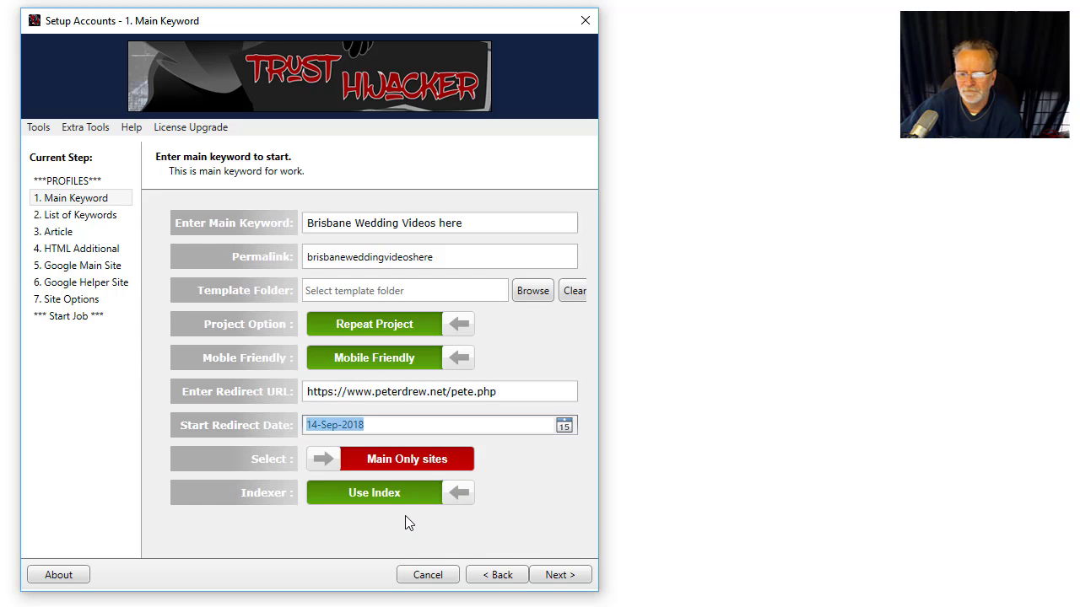
Change the site selection to Main and Helper sites, keeping the Use Index and Repeat Project options.
{"action": "left_click", "coordinate": [391, 459]}
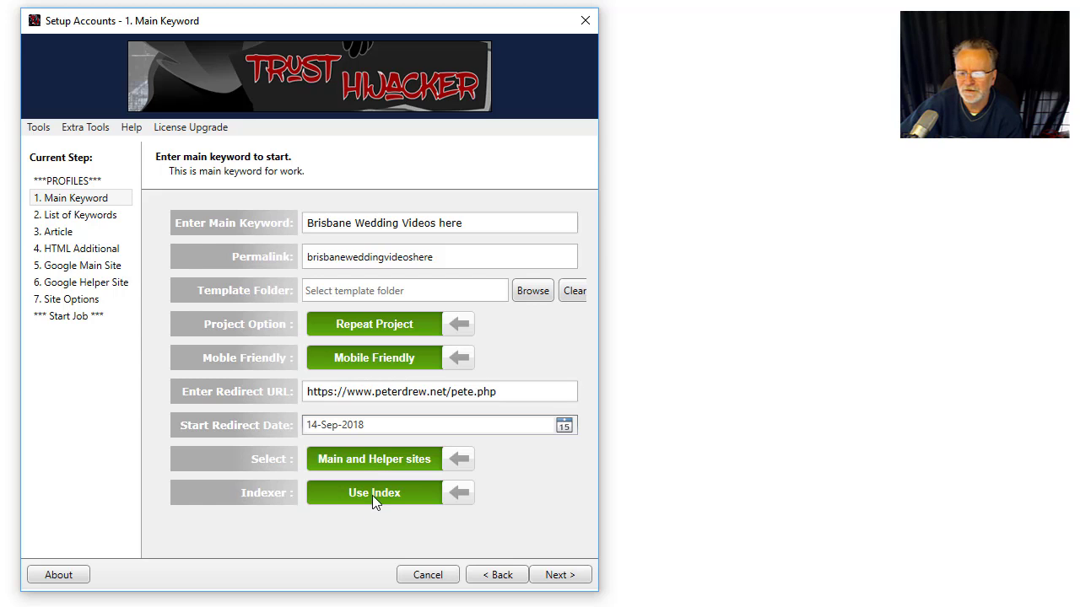
{"action": "left_click", "coordinate": [372, 495]}
{"action": "left_click", "coordinate": [376, 501]}
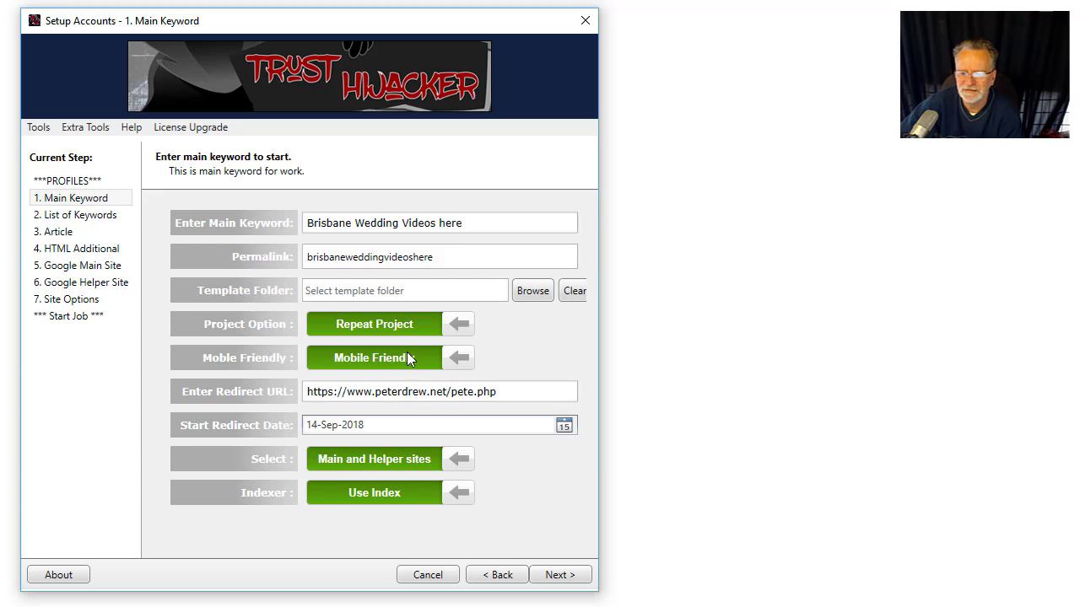
{"action": "left_click", "coordinate": [388, 328]}
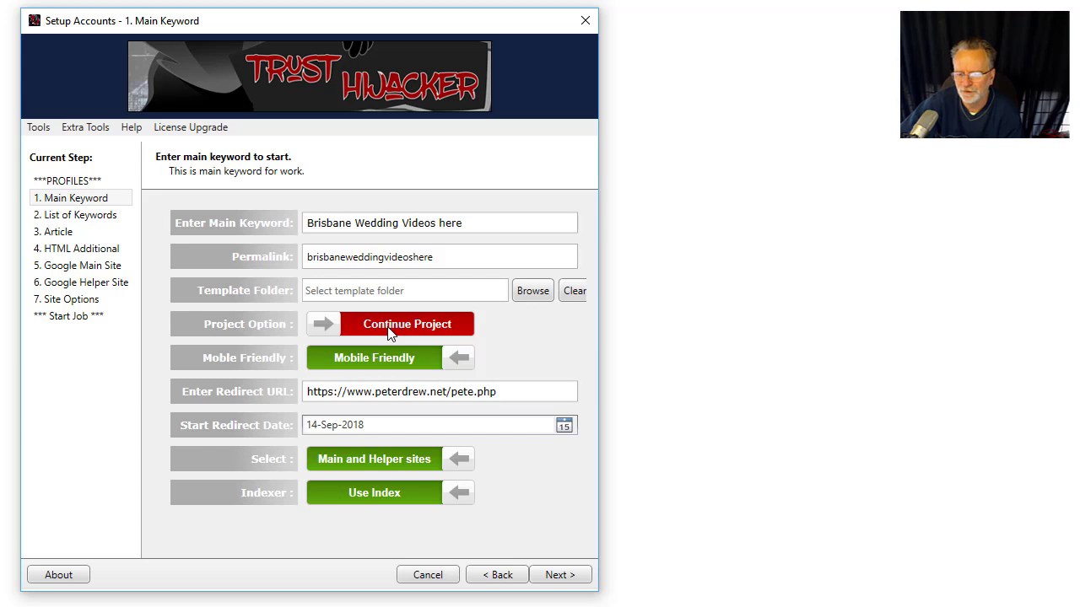
{"action": "left_click", "coordinate": [389, 332]}
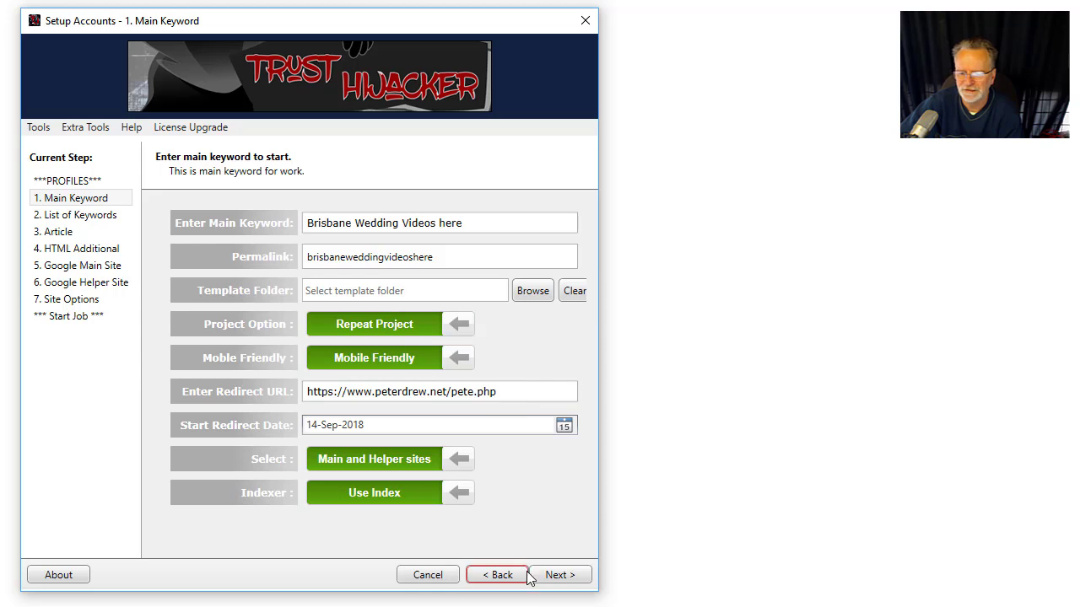
Advance to the List of Keywords page and begin a new line below the existing keyword.
{"action": "left_click", "coordinate": [553, 574]}
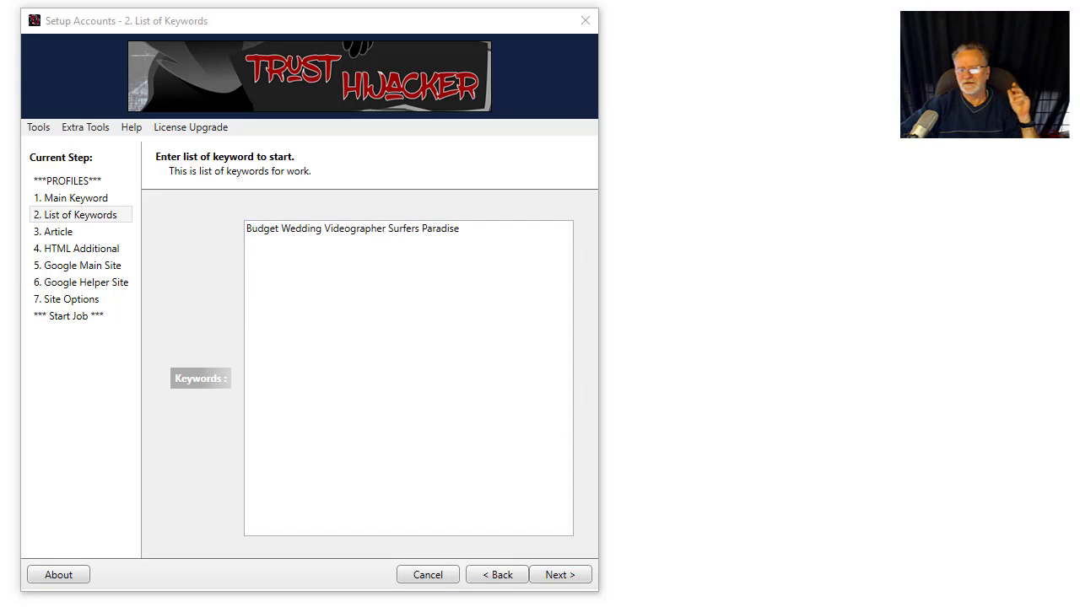
{"action": "left_click", "coordinate": [455, 374]}
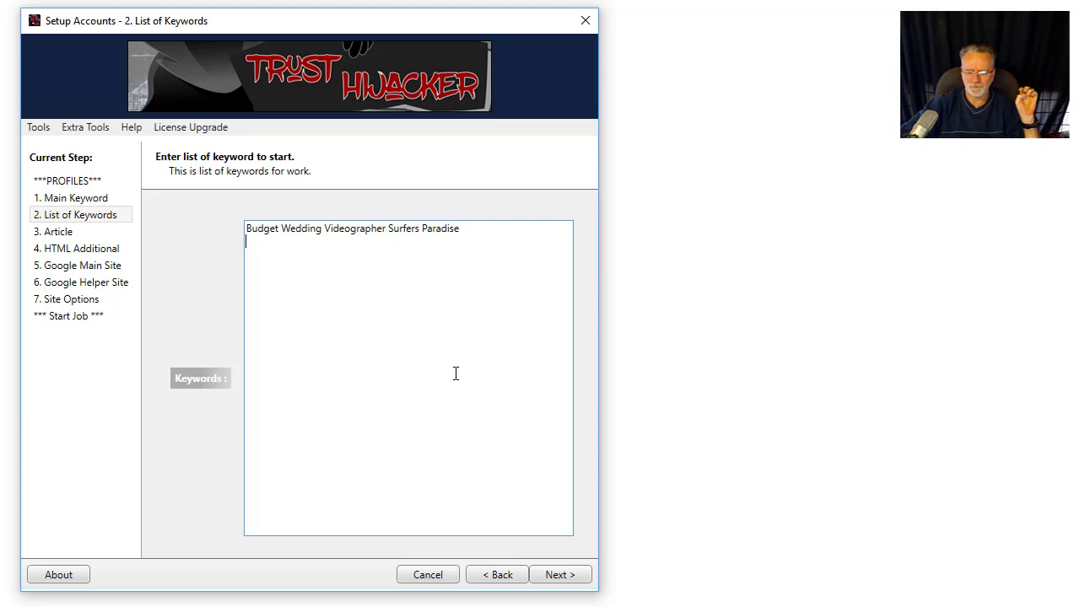
{"action": "key", "text": "Return"}
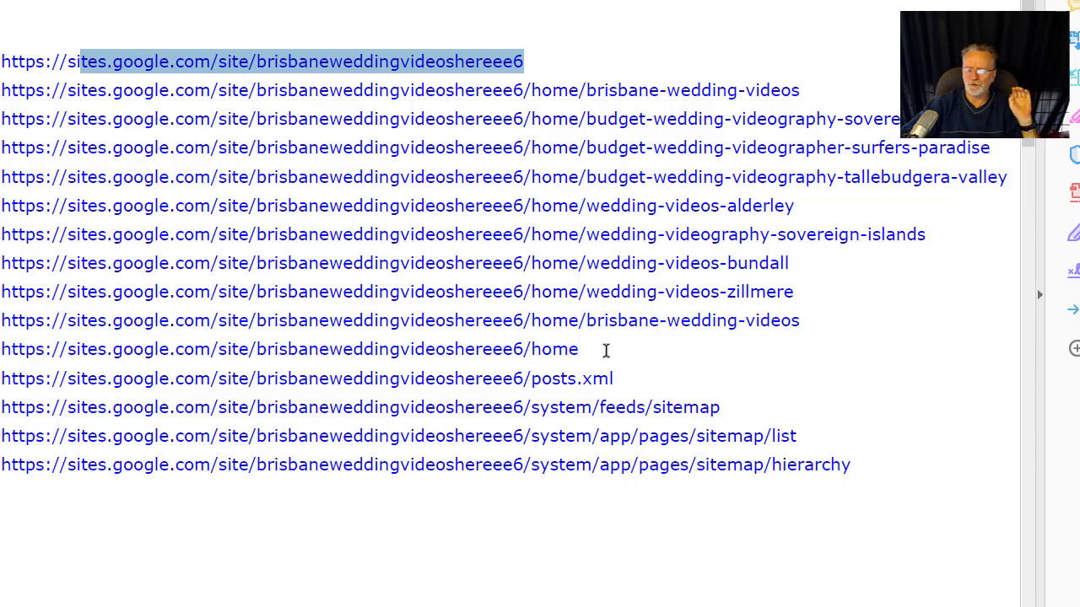
Examine the document listing the generated Google site URLs, highlighting the feed and sitemap links and the complete list.
{"action": "left_click", "coordinate": [609, 377]}
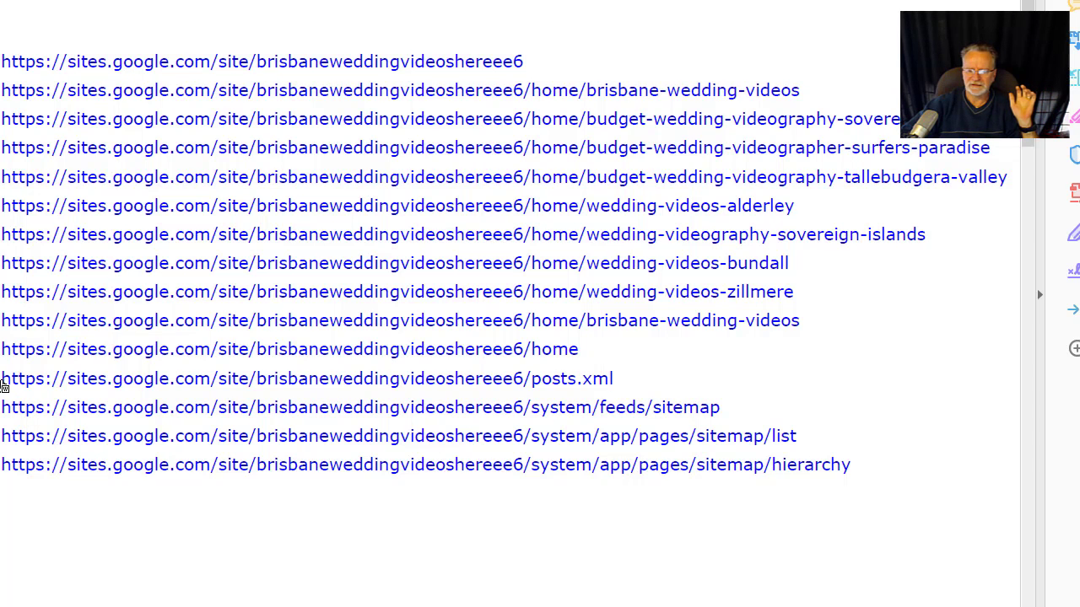
{"action": "left_click_drag", "start_coordinate": [3, 379], "coordinate": [874, 473]}
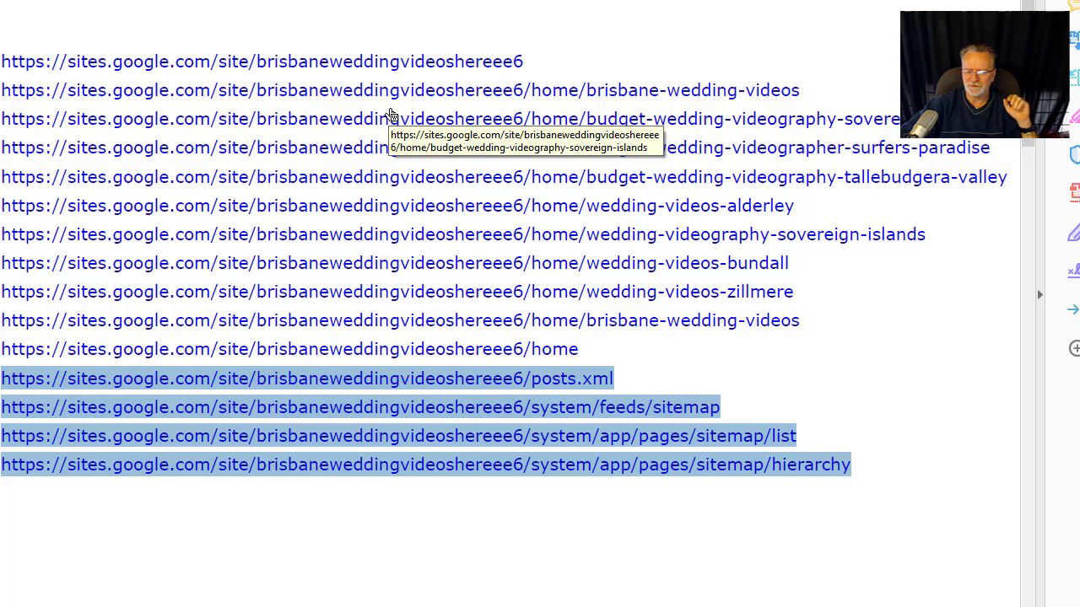
{"action": "left_click", "coordinate": [840, 1]}
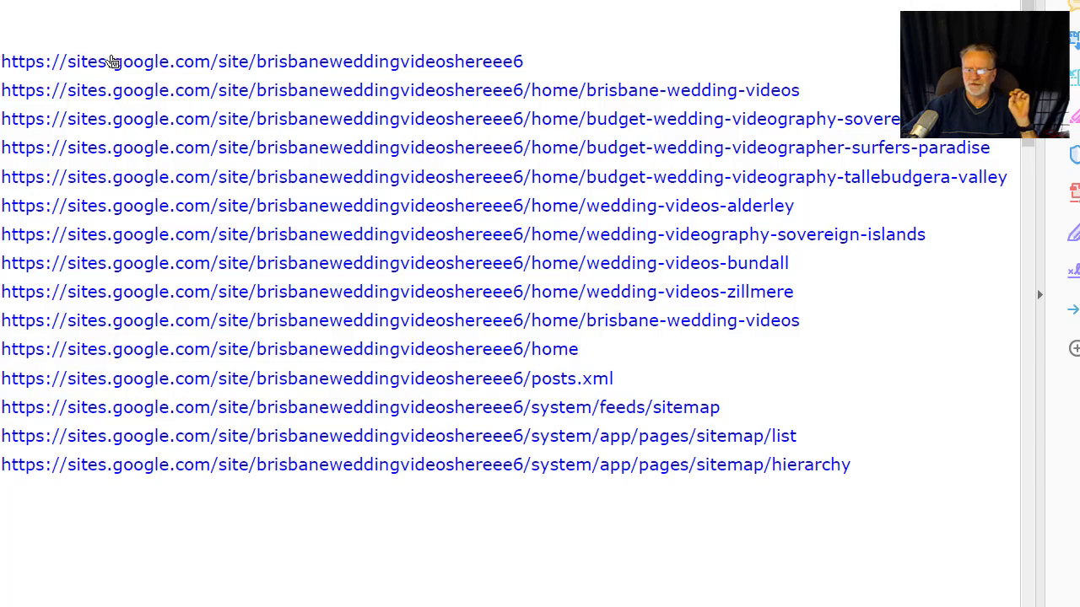
{"action": "left_click_drag", "start_coordinate": [2, 61], "coordinate": [854, 466]}
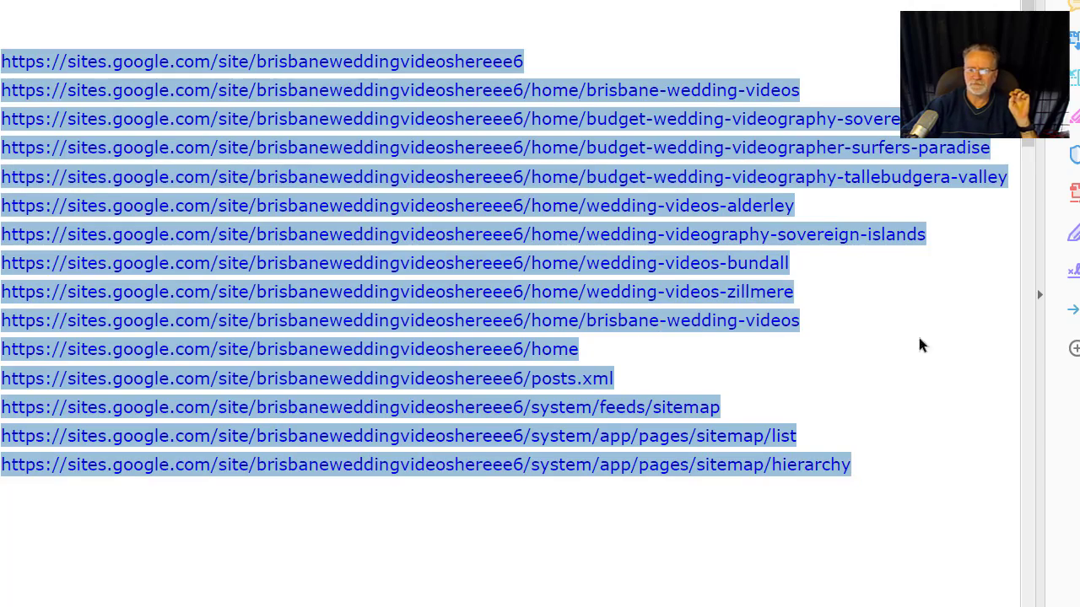
{"action": "scroll", "coordinate": [1042, 203], "scroll_direction": "down", "scroll_amount": 3}
{"action": "left_click_drag", "start_coordinate": [1042, 198], "coordinate": [1053, 515]}
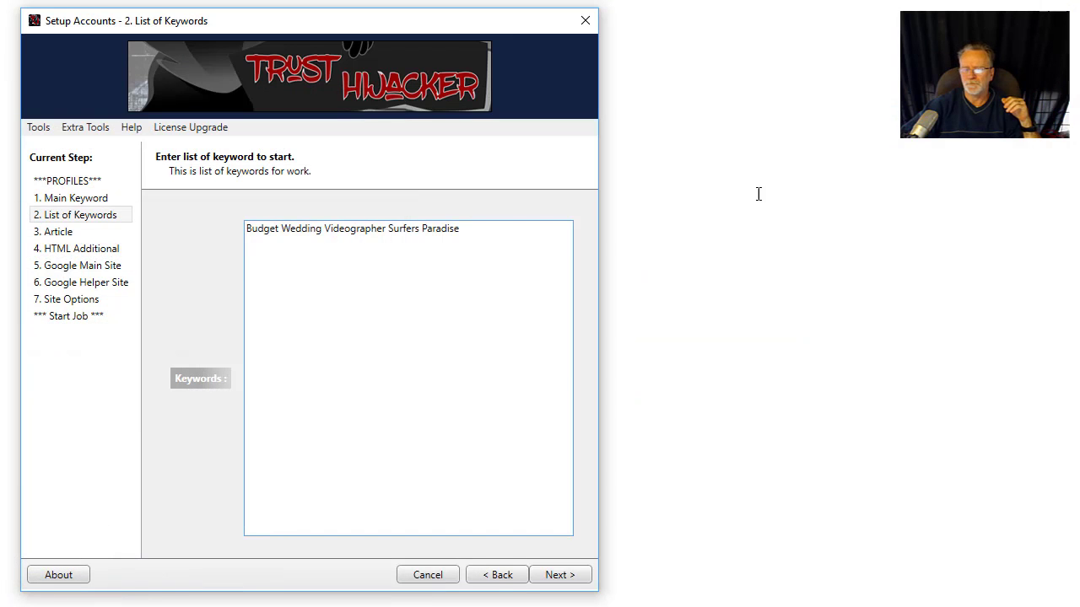
Advance to the Article page and place the cursor in the spintax article to review it.
{"action": "left_click", "coordinate": [553, 577]}
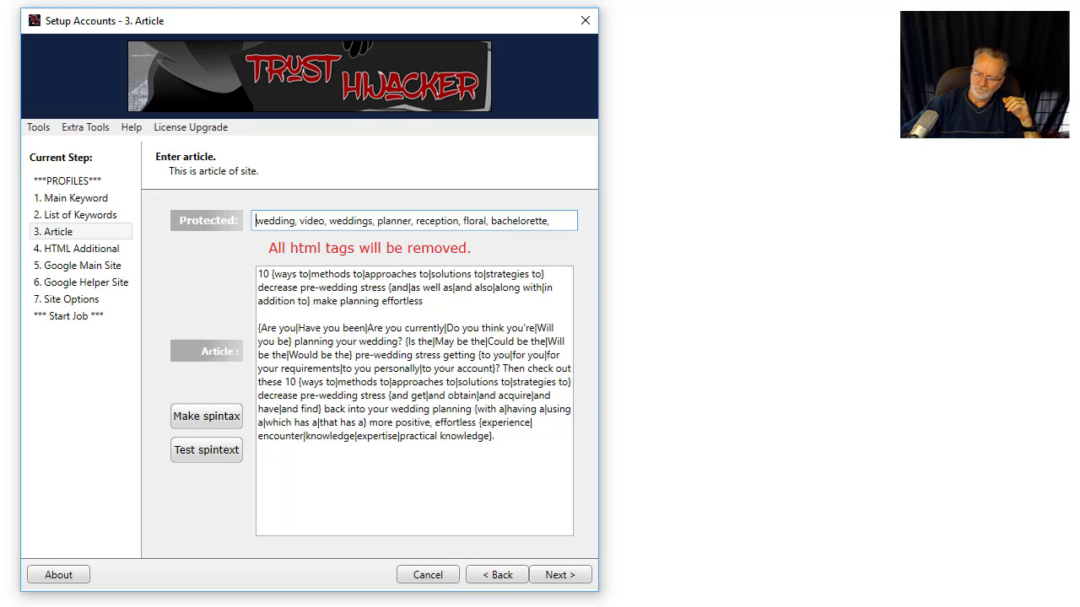
{"action": "left_click", "coordinate": [632, 511]}
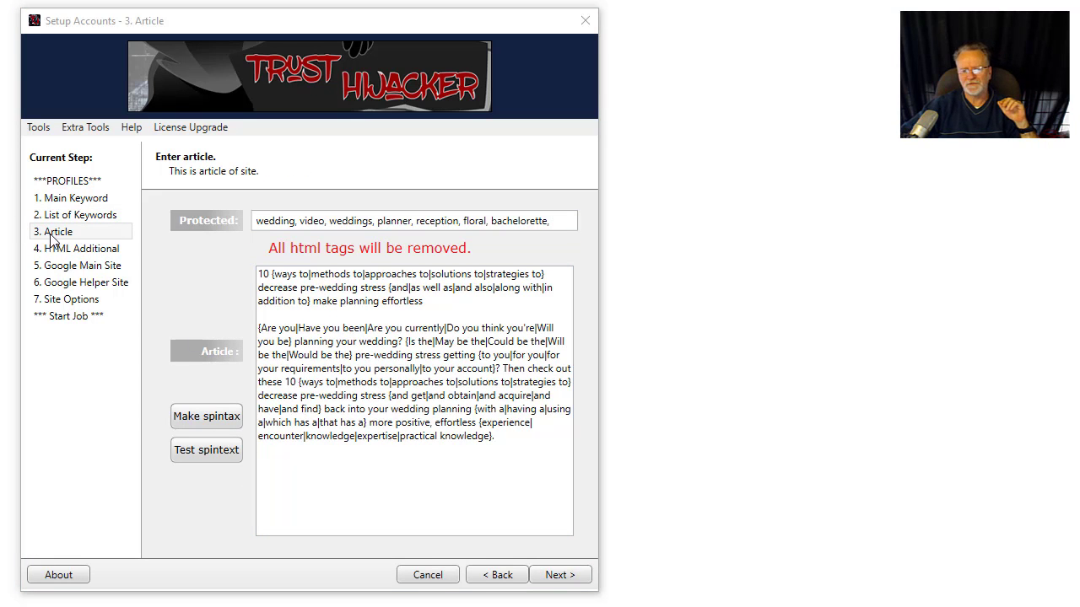
{"action": "left_click", "coordinate": [312, 341]}
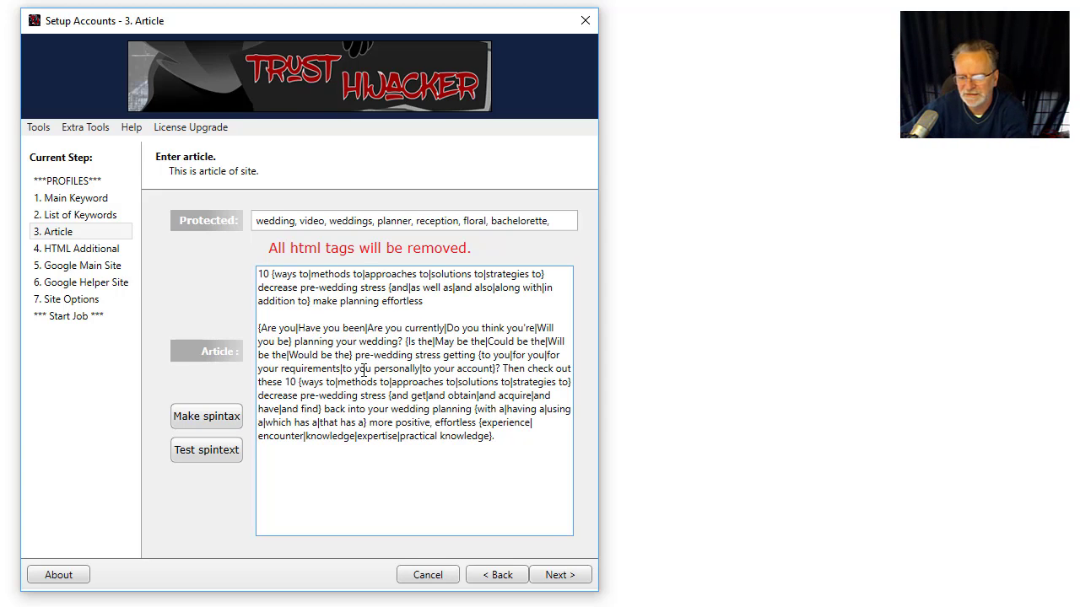
{"action": "left_click", "coordinate": [207, 416]}
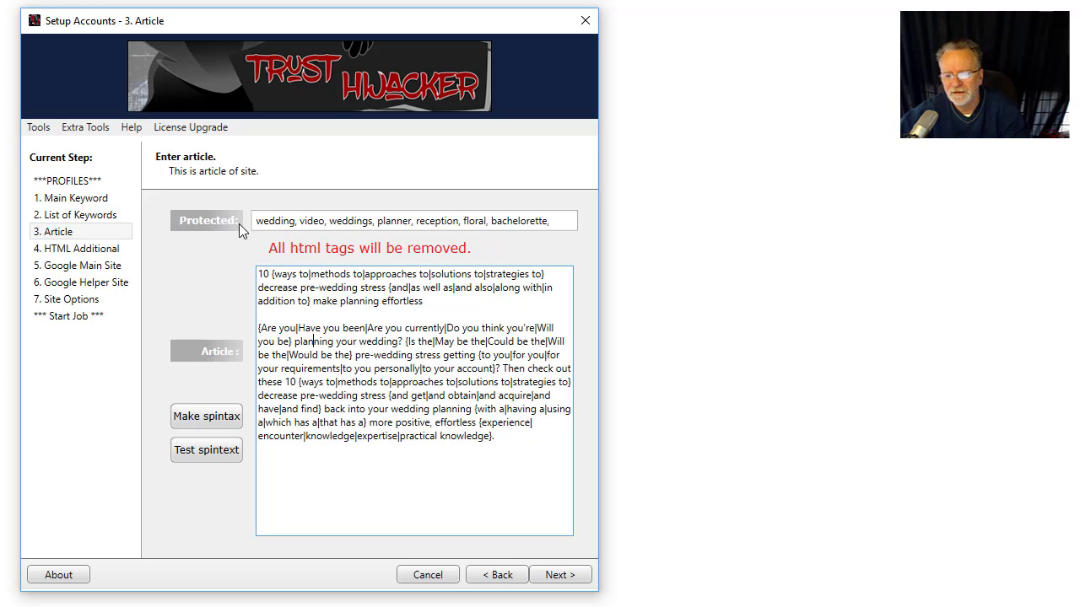
Review the article's protected words one by one, highlighting entries from "wedding" through "bachelorette".
{"action": "double_click", "coordinate": [272, 223]}
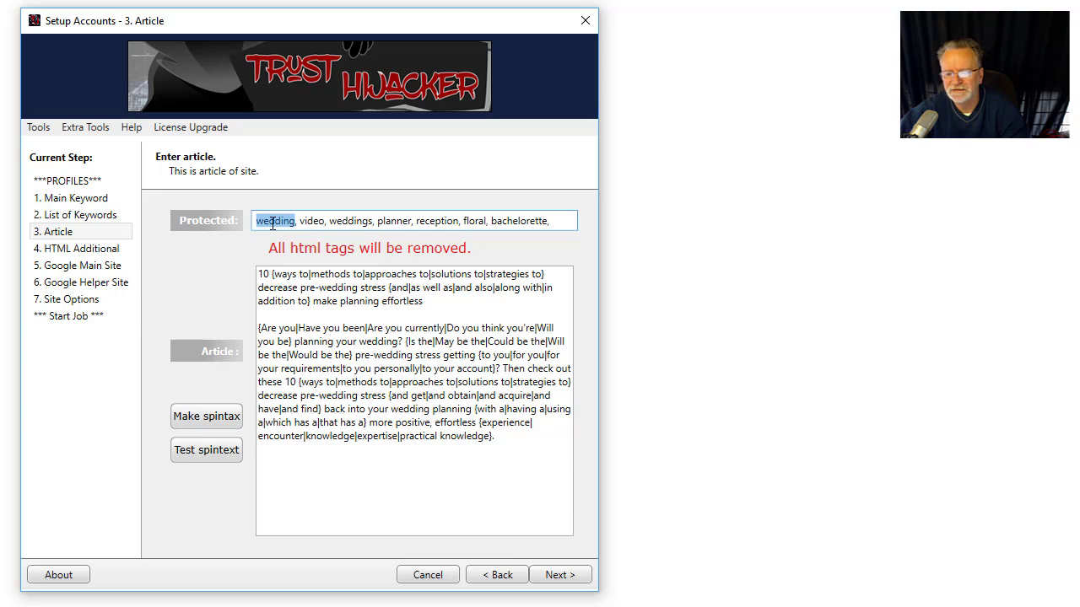
{"action": "double_click", "coordinate": [346, 221]}
{"action": "left_click", "coordinate": [391, 223]}
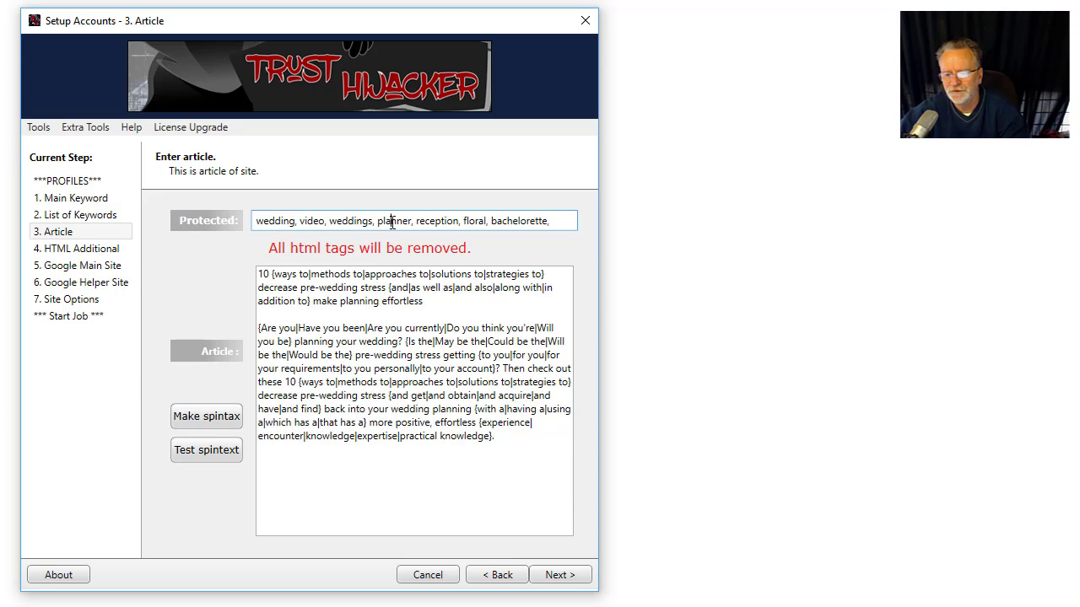
{"action": "double_click", "coordinate": [392, 221]}
{"action": "left_click", "coordinate": [425, 221]}
{"action": "double_click", "coordinate": [427, 221]}
{"action": "double_click", "coordinate": [473, 221]}
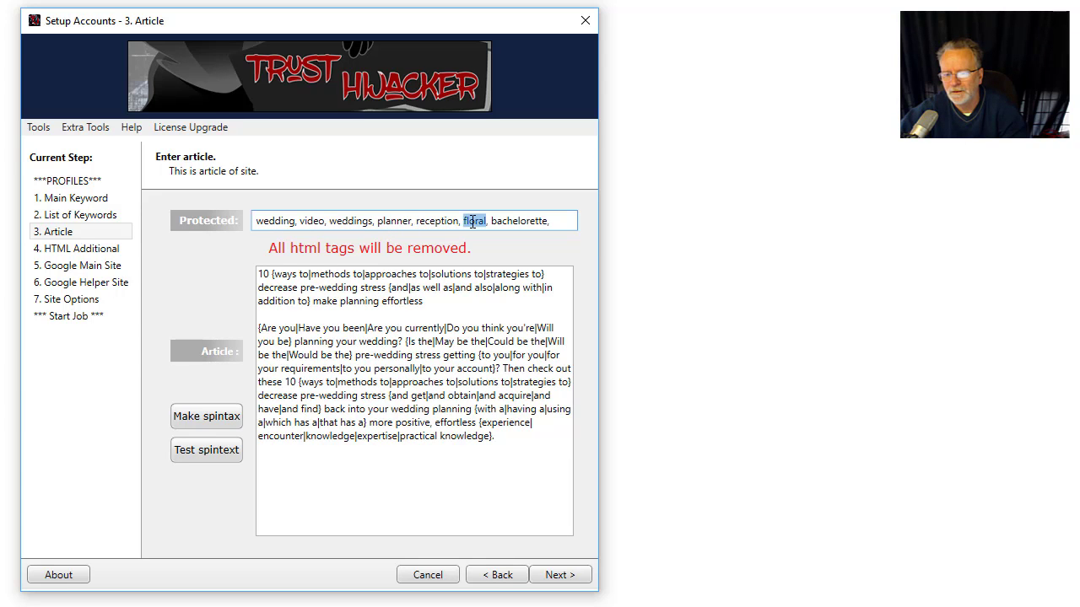
{"action": "double_click", "coordinate": [504, 220]}
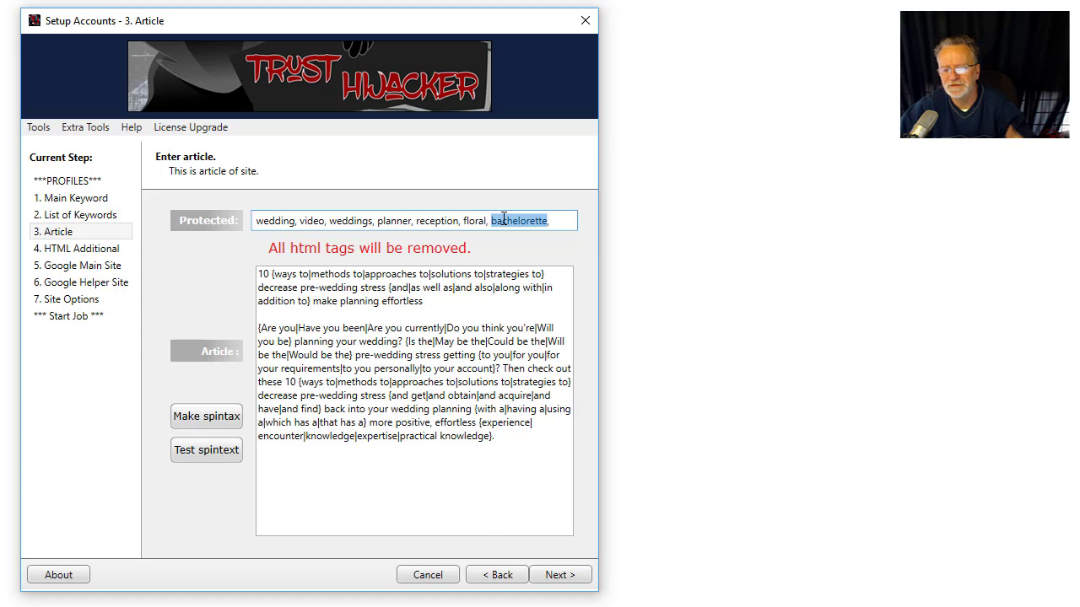
Advance to the HTML Additional page and review the body link code down to the closing paragraph tag.
{"action": "left_click", "coordinate": [548, 581]}
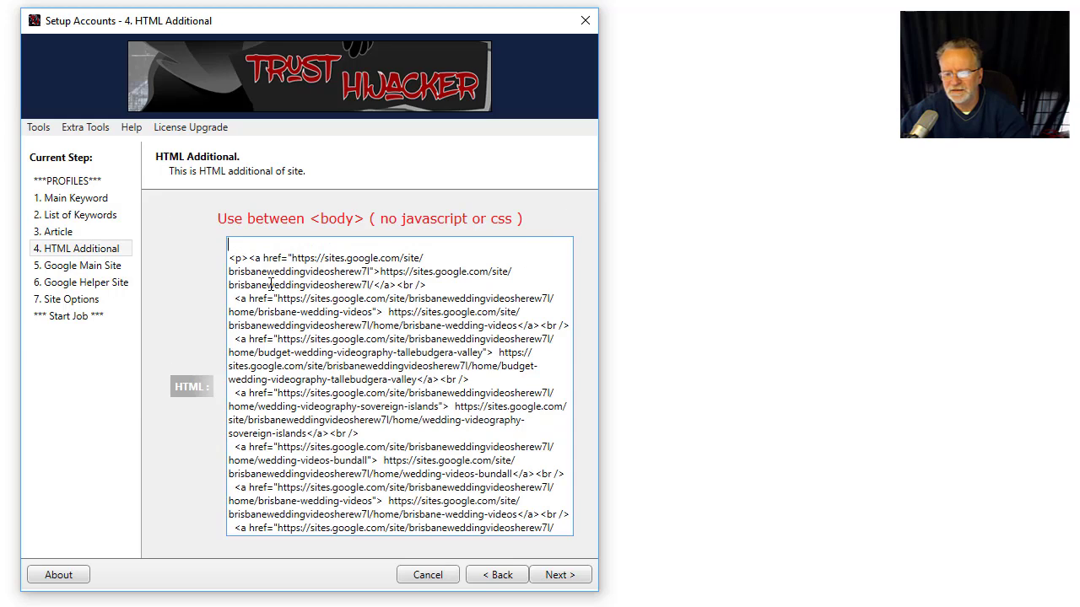
{"action": "left_click", "coordinate": [238, 246]}
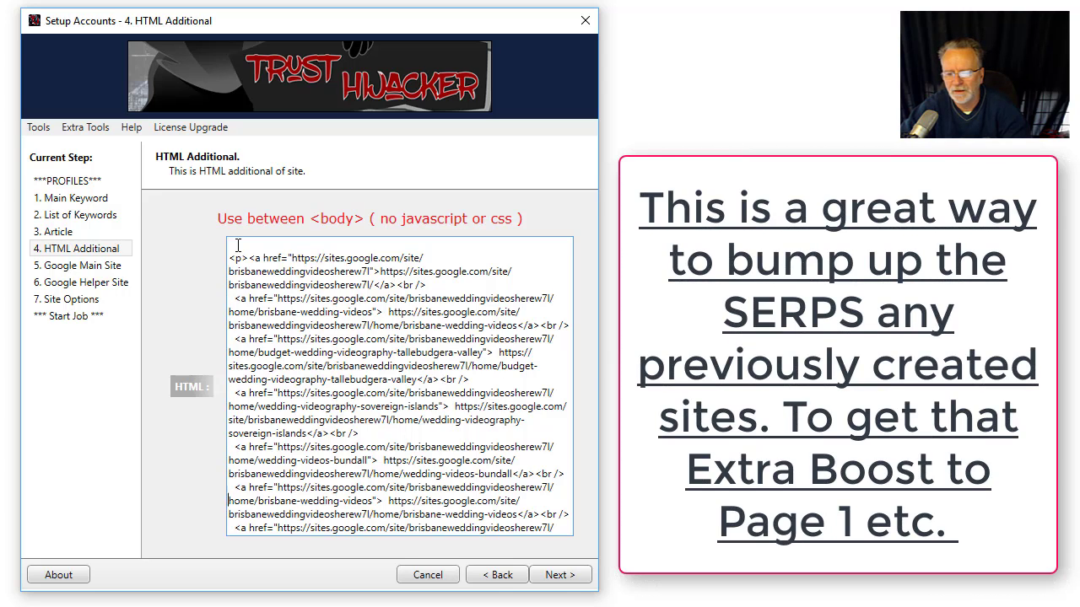
{"action": "scroll", "coordinate": [237, 244], "scroll_direction": "down", "scroll_amount": 2}
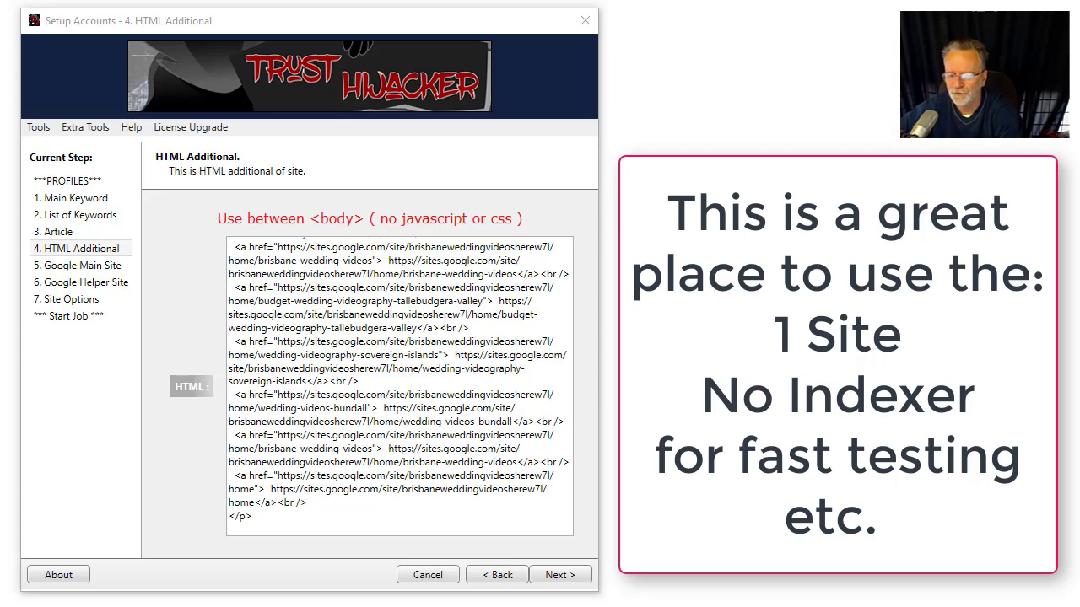
Advance to the Google Main Site page and review the new-account fields and the delete option for the second listed account.
{"action": "left_click", "coordinate": [552, 581]}
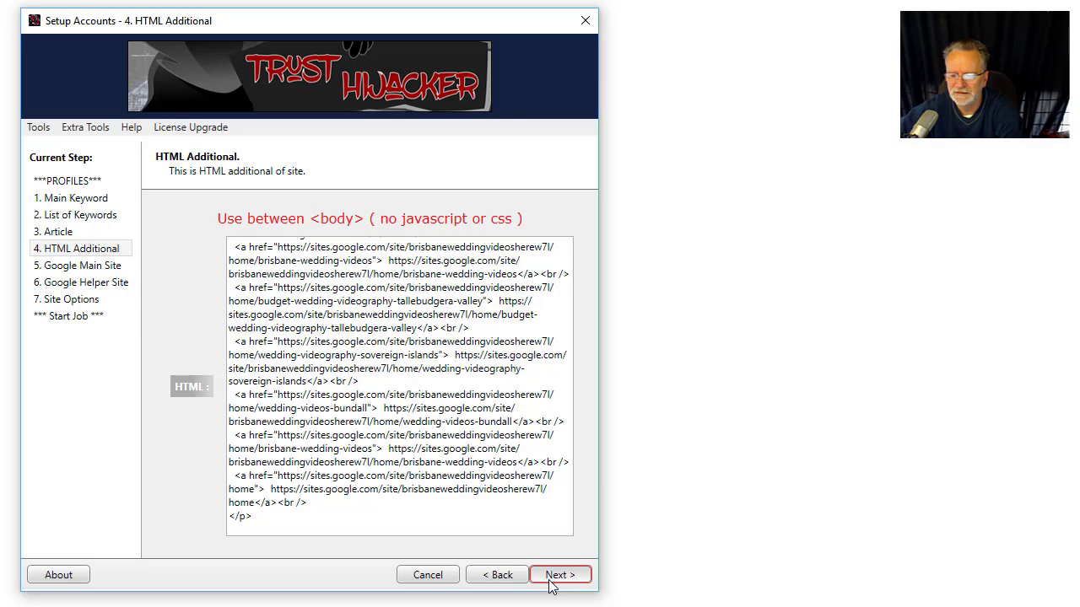
{"action": "left_click", "coordinate": [240, 485]}
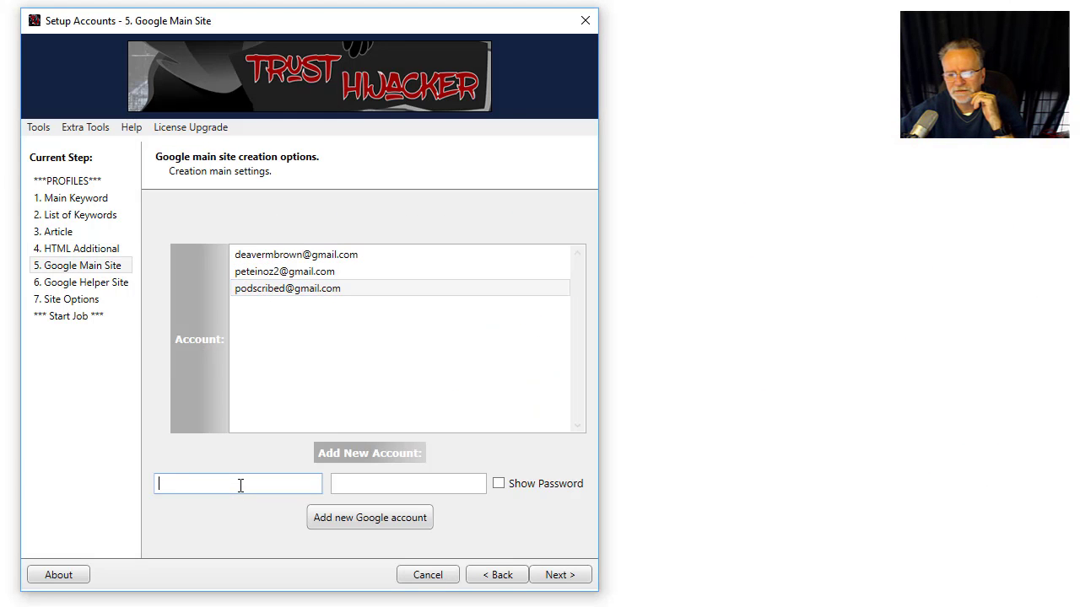
{"action": "left_click", "coordinate": [396, 489]}
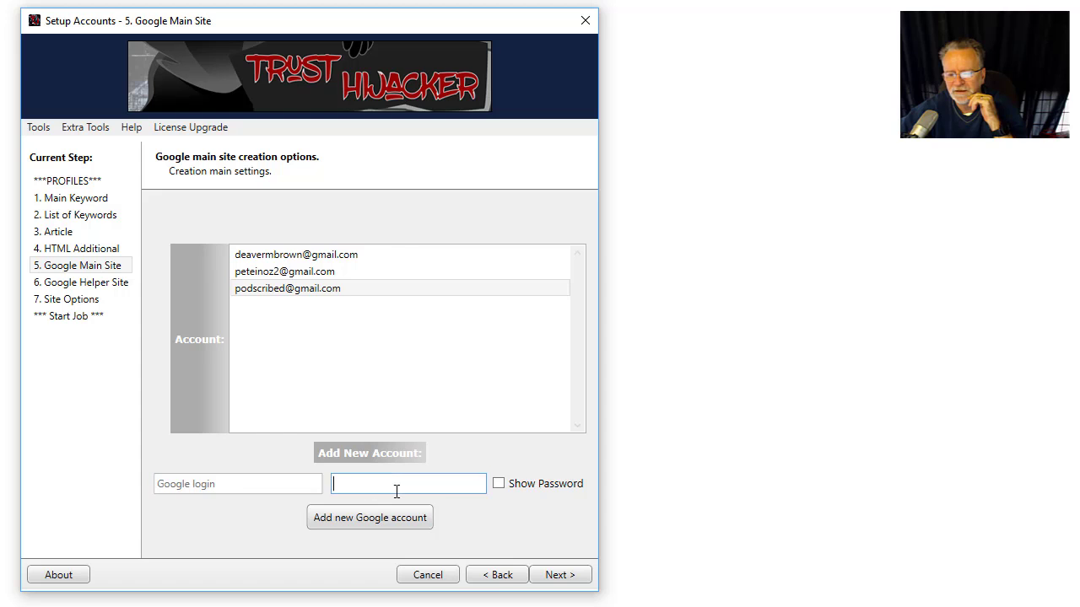
{"action": "left_click", "coordinate": [292, 275]}
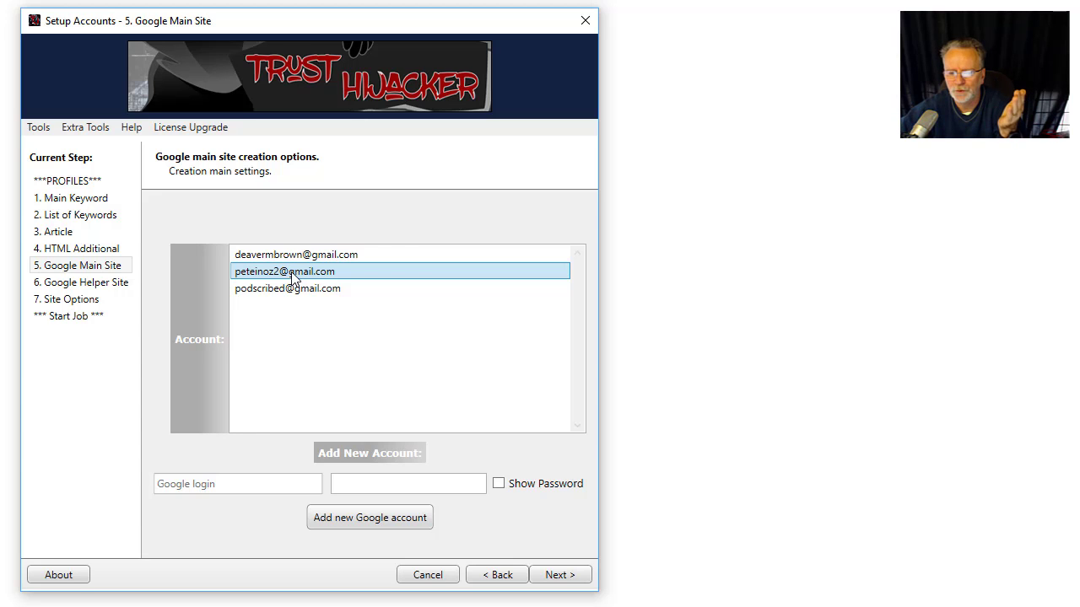
{"action": "right_click", "coordinate": [293, 276]}
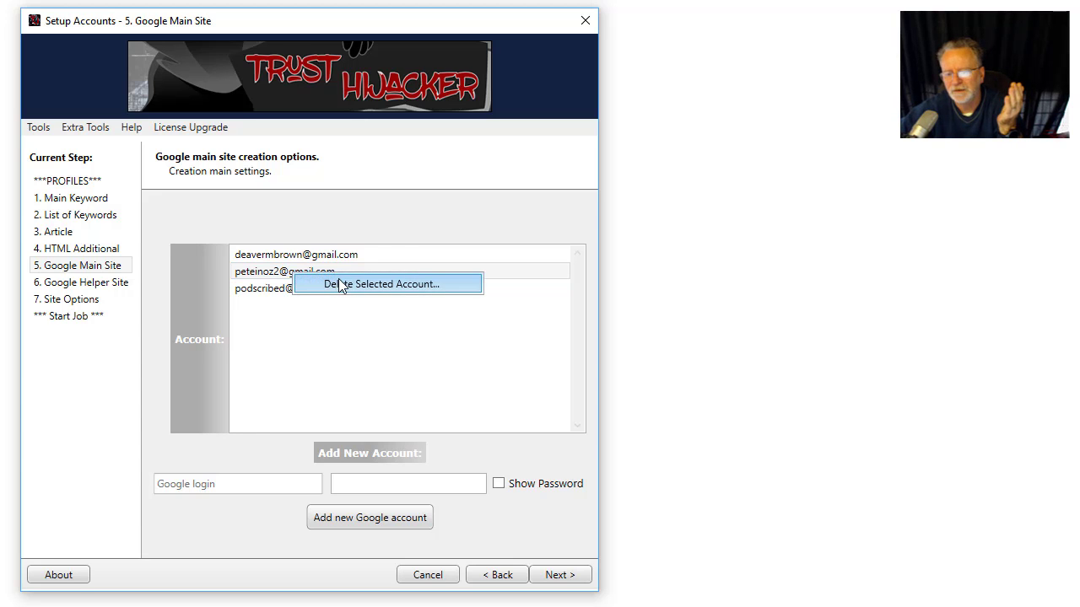
{"action": "left_click", "coordinate": [294, 339]}
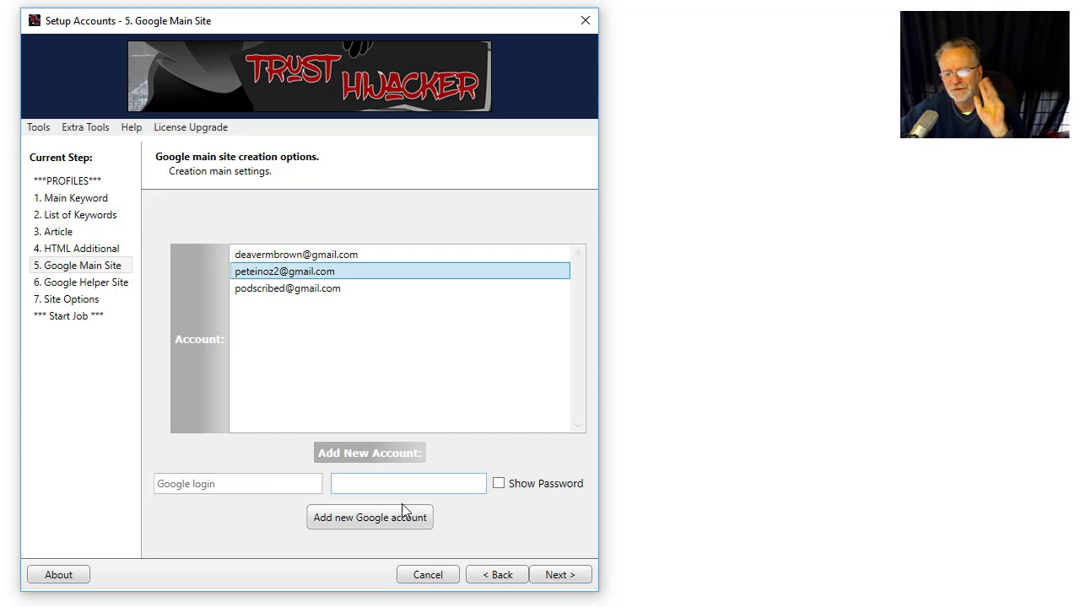
Select the first listed account on the Google Helper Site page, and return to select the first account for the main site.
{"action": "left_click", "coordinate": [559, 578]}
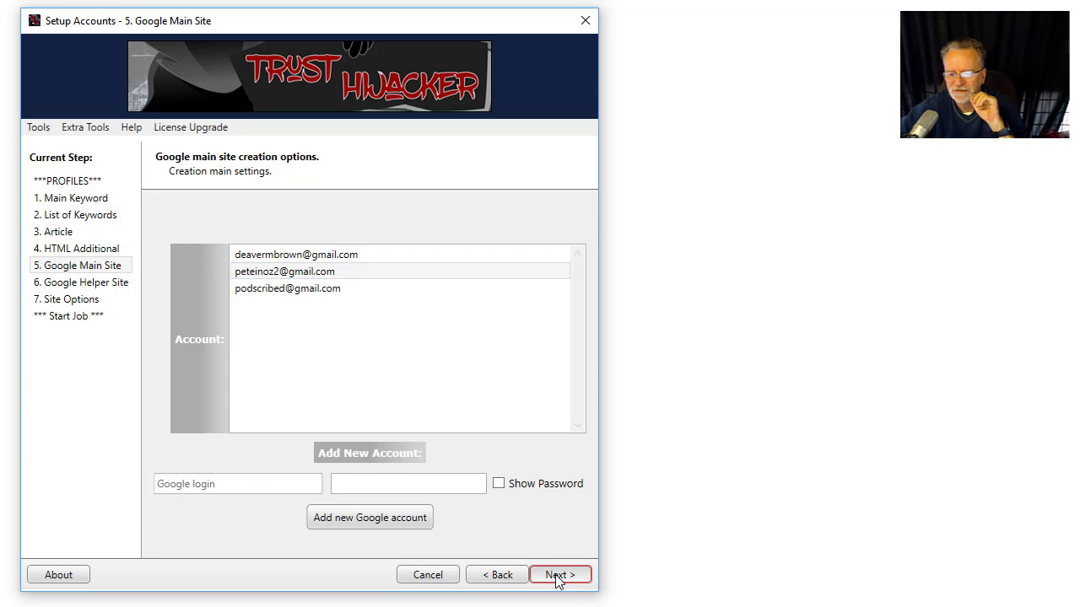
{"action": "left_click", "coordinate": [314, 256]}
{"action": "left_click", "coordinate": [485, 578]}
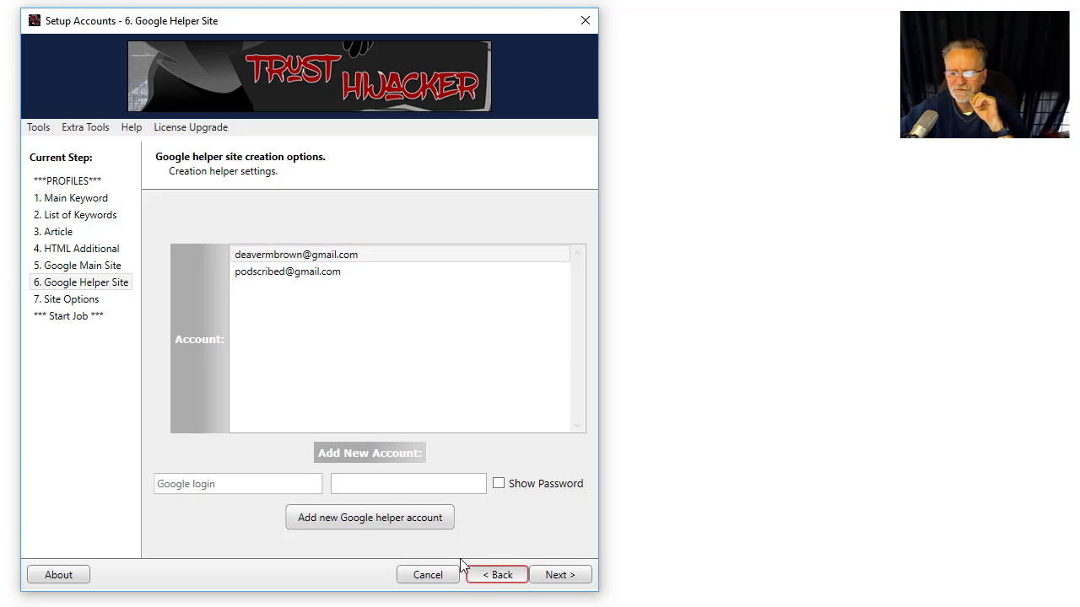
{"action": "left_click", "coordinate": [279, 260]}
Select the first listed account for the Google helper site and continue to the Site Options page.
{"action": "left_click", "coordinate": [555, 575]}
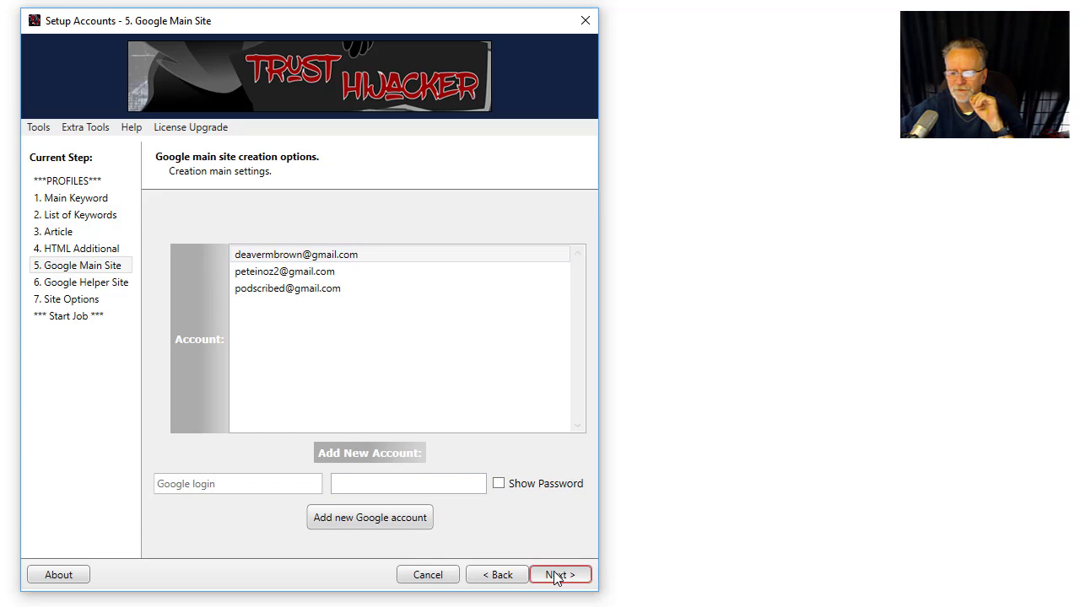
{"action": "left_click", "coordinate": [330, 259]}
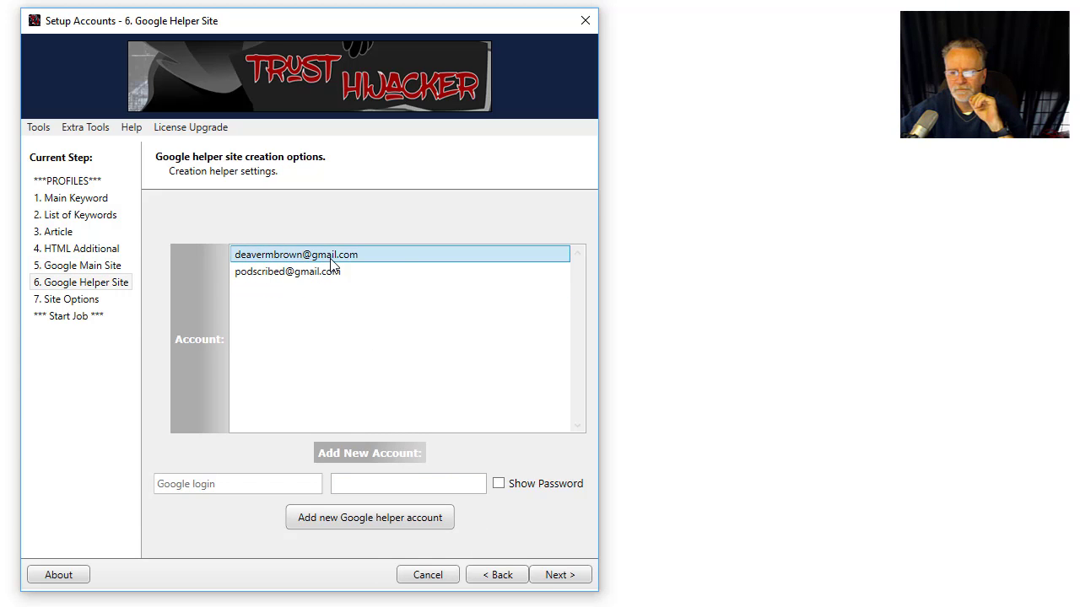
{"action": "left_click", "coordinate": [549, 577]}
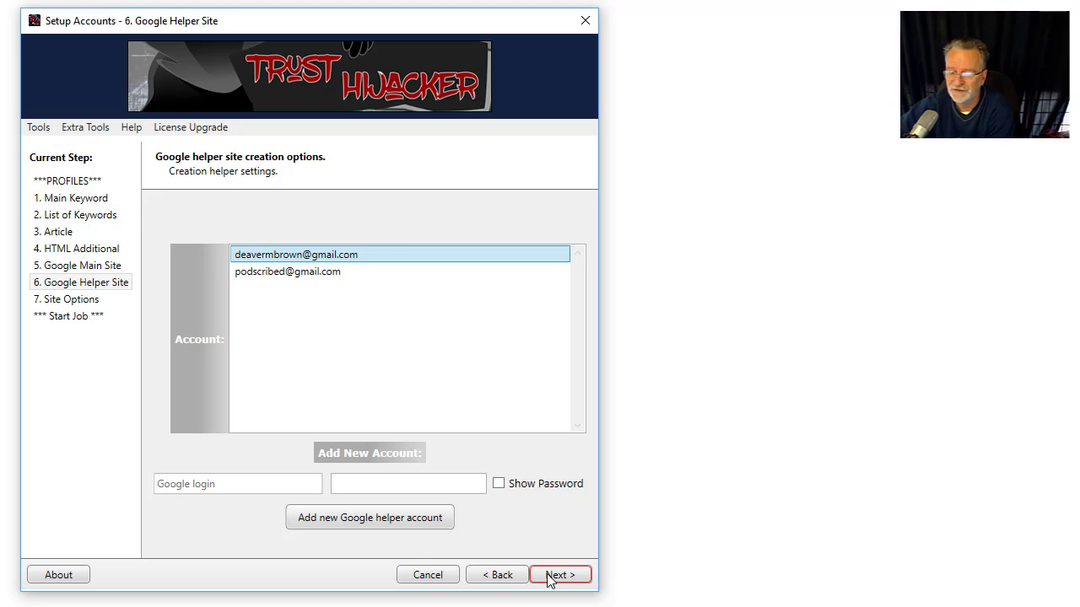
{"action": "left_click", "coordinate": [548, 578]}
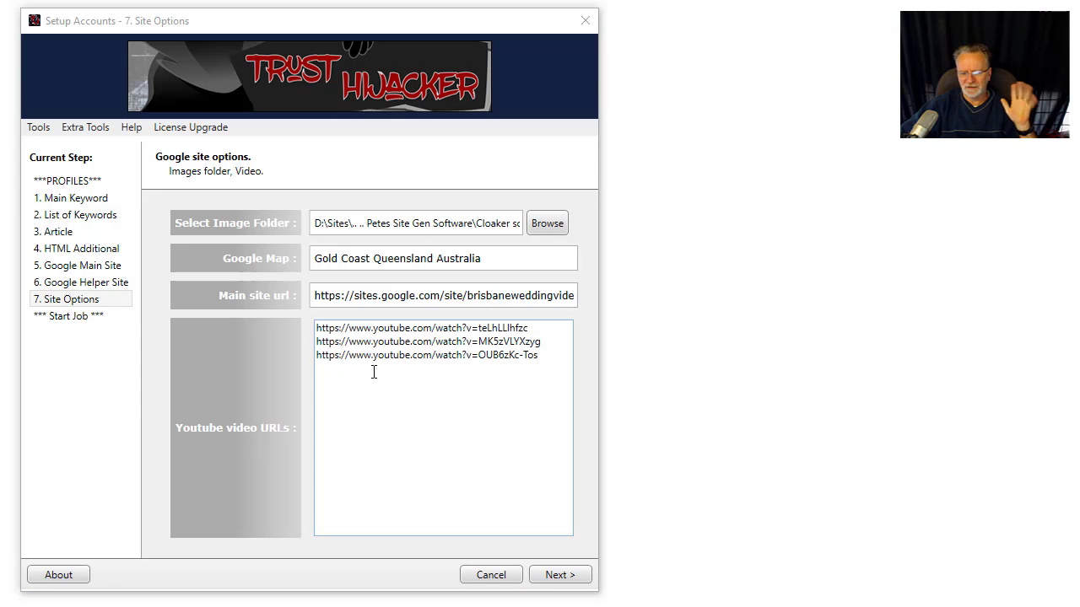
Set the image folder to weddingimages by choosing 10.jpg, and browse again to choose 1.jpg instead.
{"action": "left_click", "coordinate": [551, 230]}
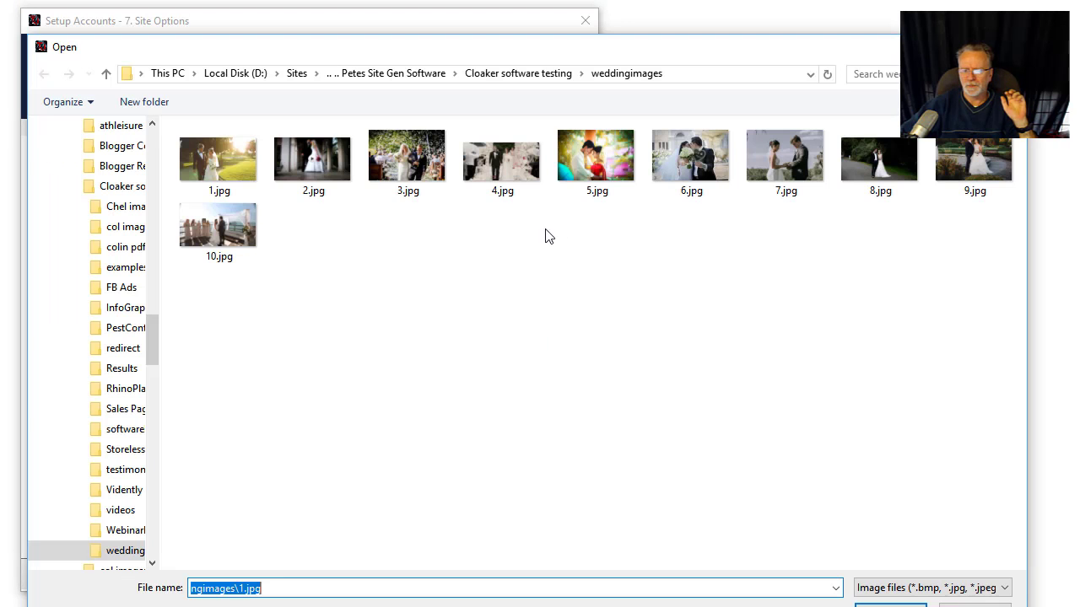
{"action": "double_click", "coordinate": [203, 231]}
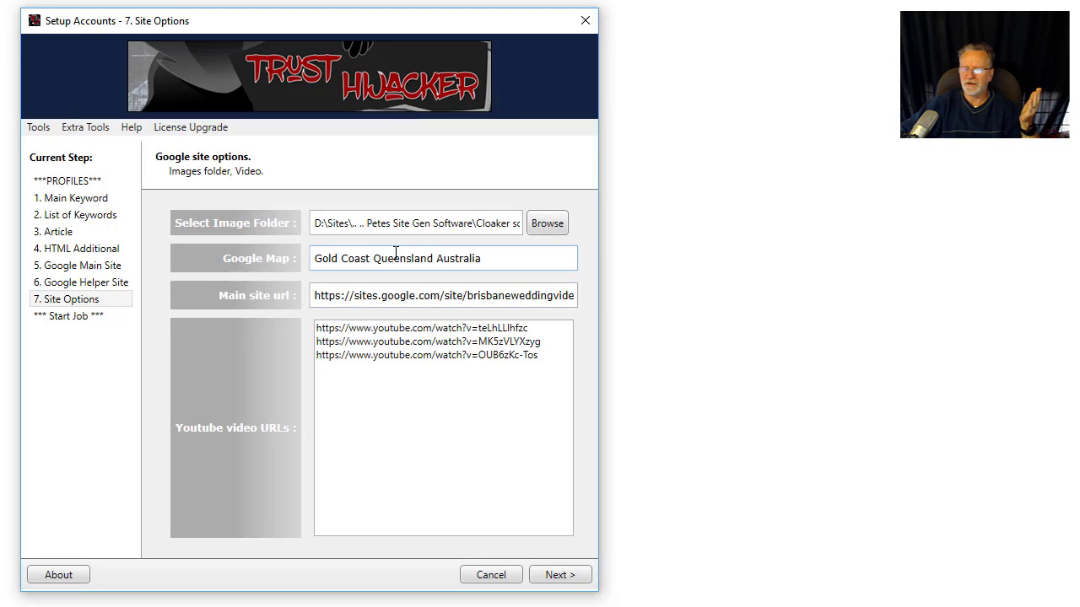
{"action": "left_click", "coordinate": [548, 226]}
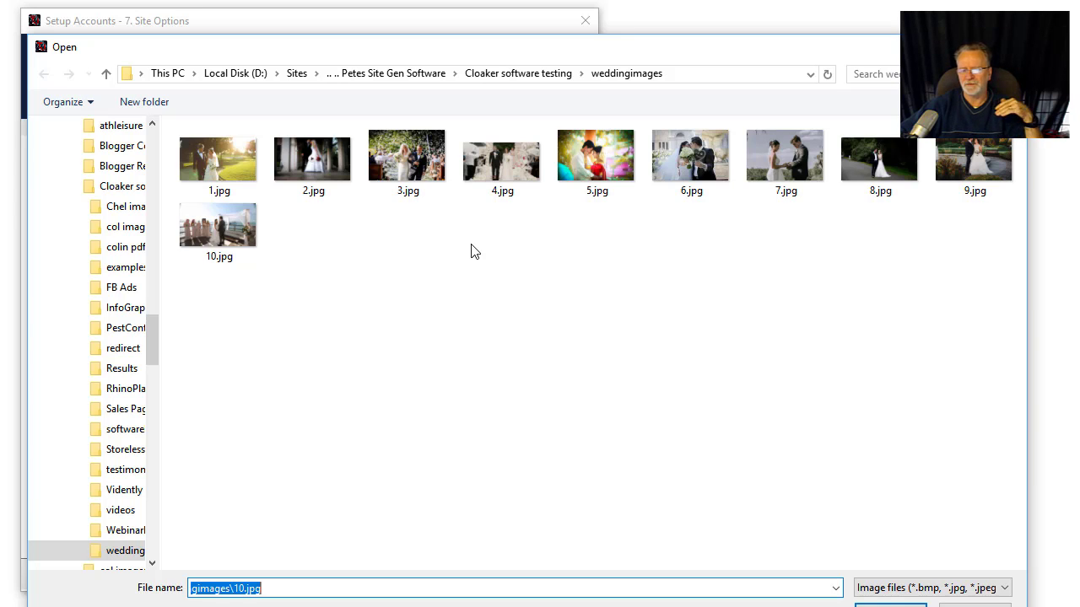
{"action": "left_click", "coordinate": [207, 198]}
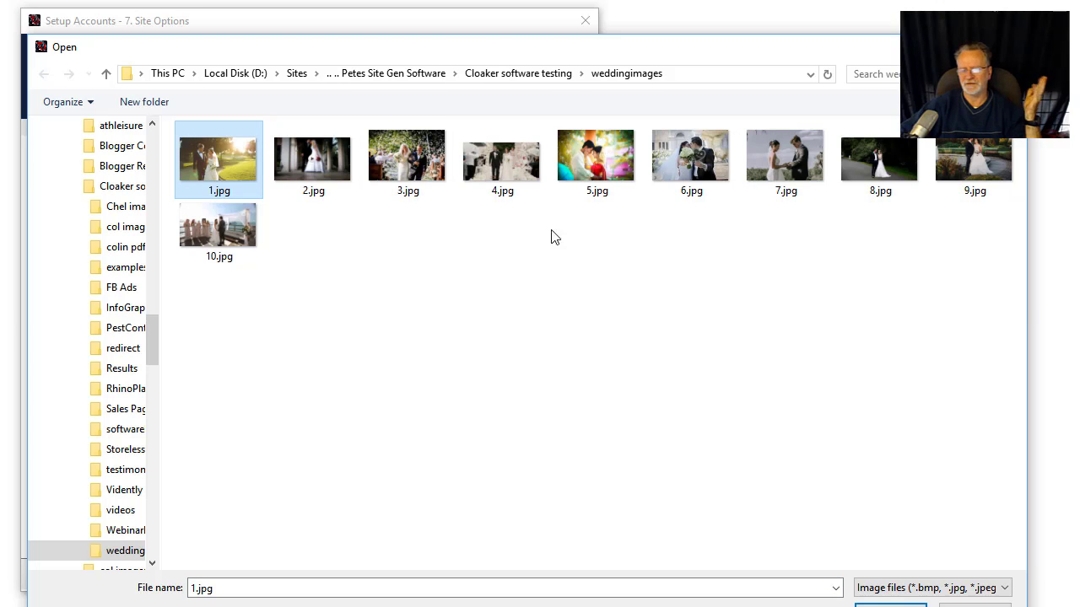
{"action": "left_click_drag", "start_coordinate": [498, 49], "coordinate": [398, 0]}
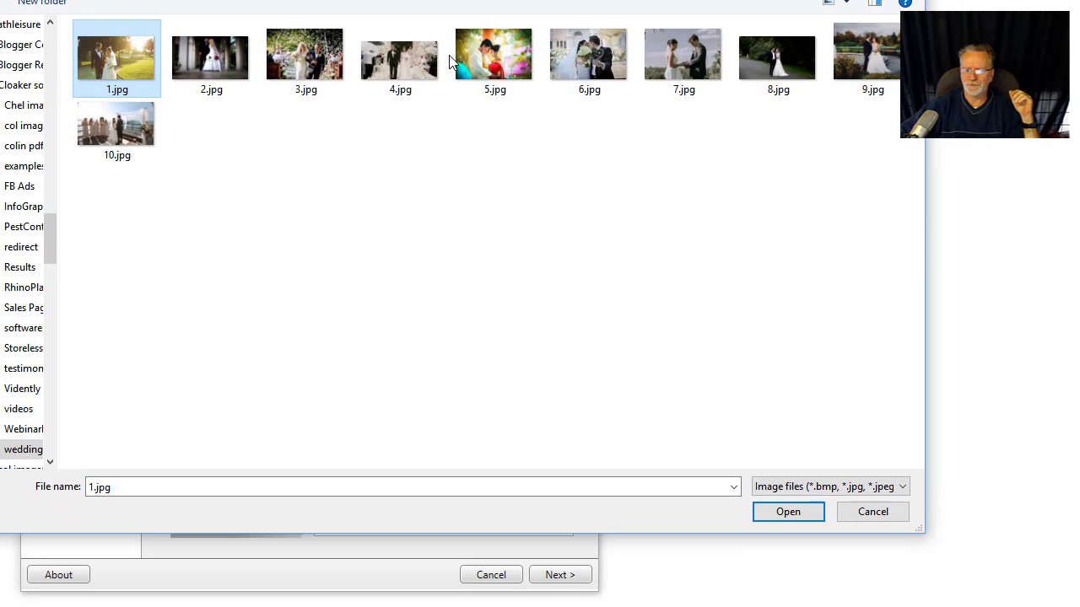
{"action": "left_click", "coordinate": [777, 512]}
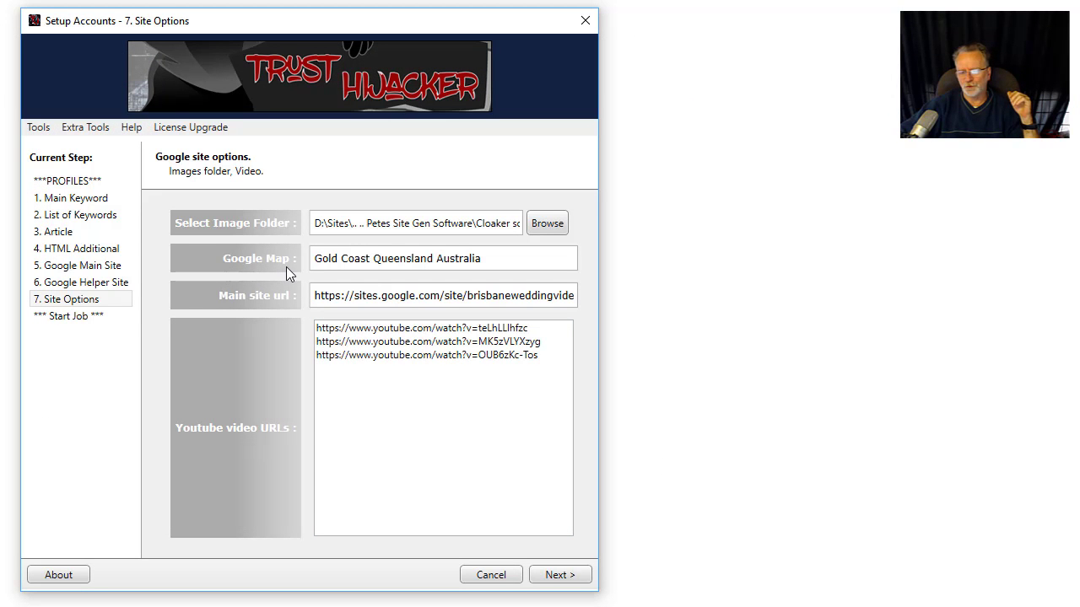
Review the Google Map location word by word and the main site URL in the site options.
{"action": "double_click", "coordinate": [402, 262]}
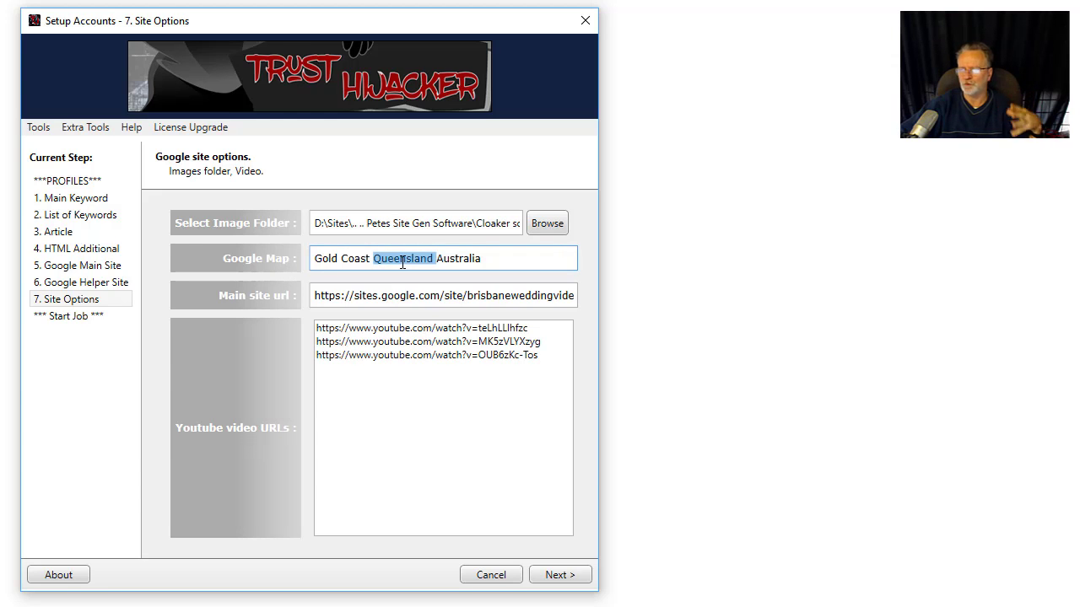
{"action": "double_click", "coordinate": [344, 262]}
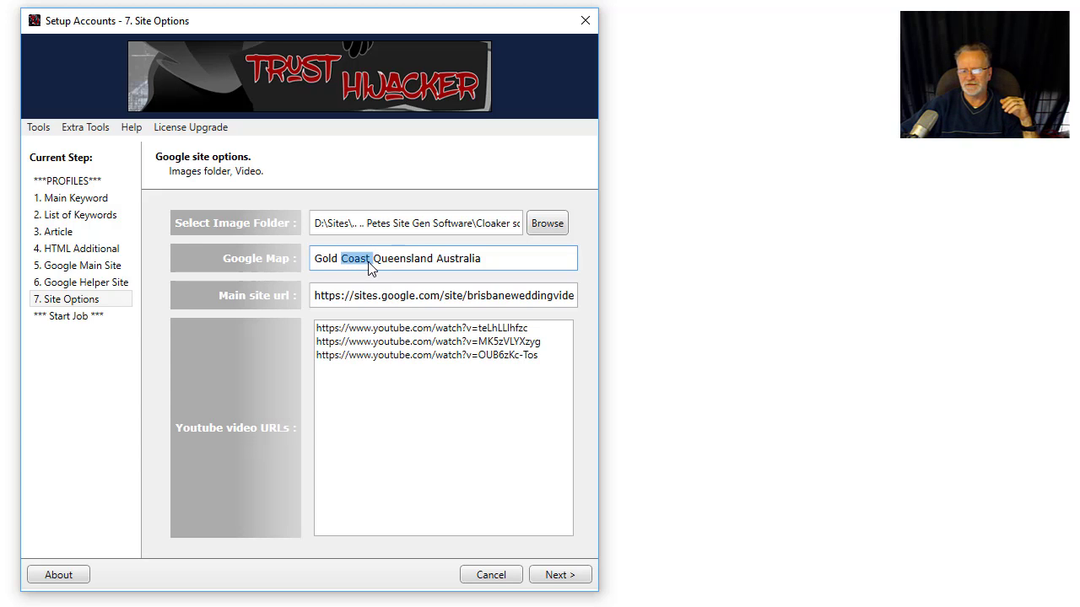
{"action": "left_click", "coordinate": [372, 262]}
{"action": "double_click", "coordinate": [408, 258]}
{"action": "double_click", "coordinate": [452, 257]}
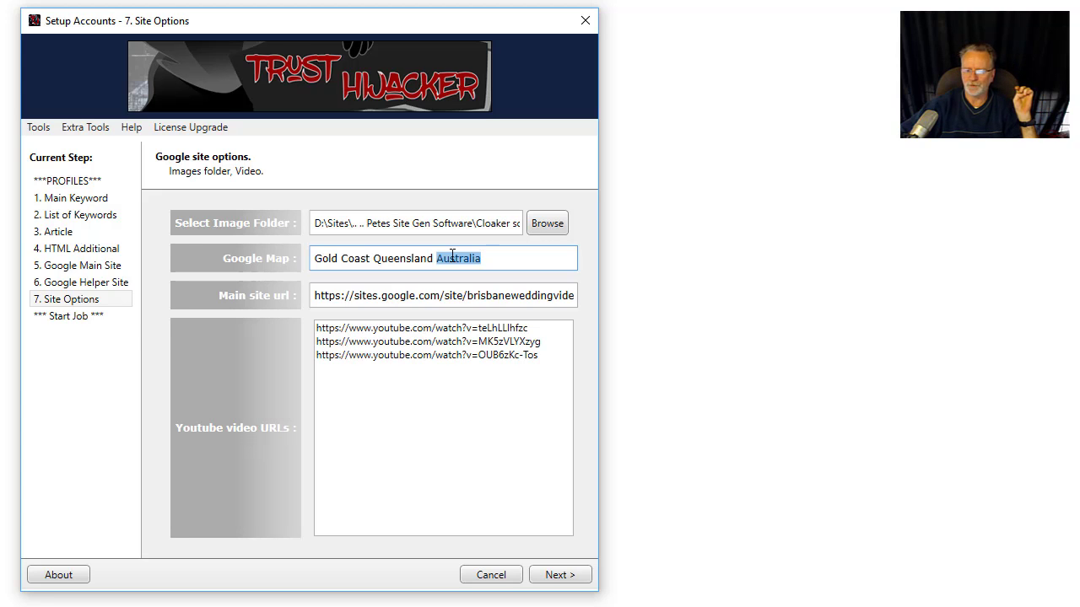
{"action": "double_click", "coordinate": [324, 296]}
{"action": "key", "text": "alt+Tab"}
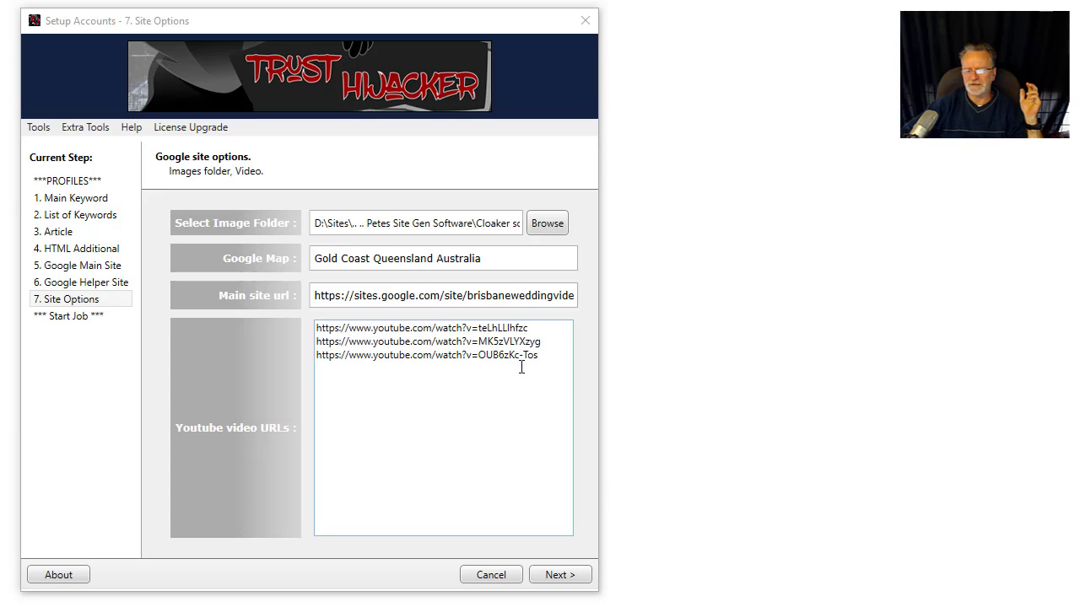
{"action": "double_click", "coordinate": [432, 295]}
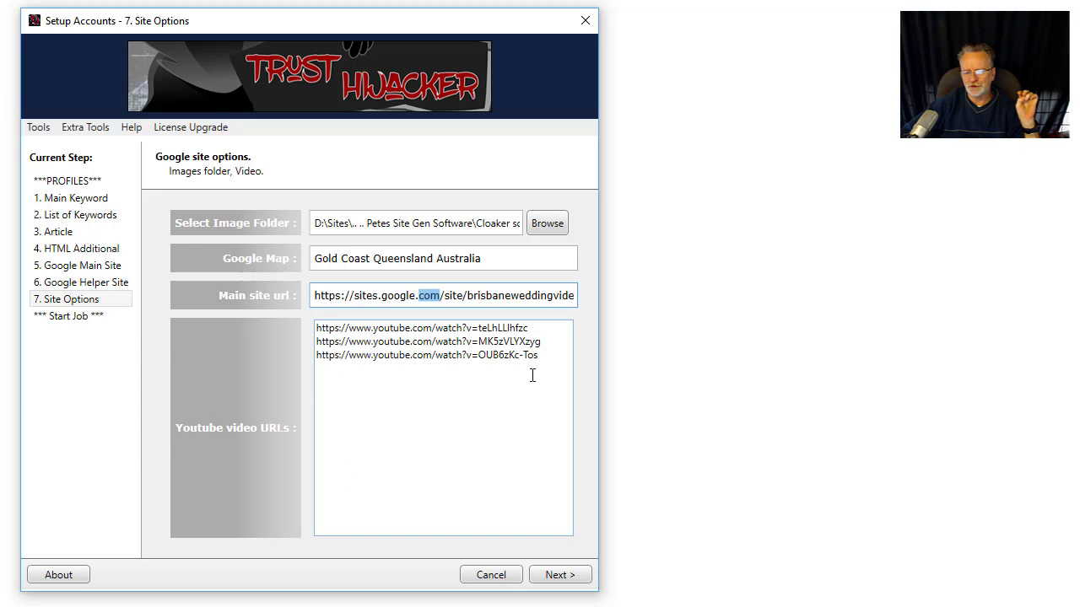
Review the list of YouTube video URLs, highlighting all entries and placing the cursor at the end of the third link.
{"action": "left_click_drag", "start_coordinate": [552, 357], "coordinate": [342, 311]}
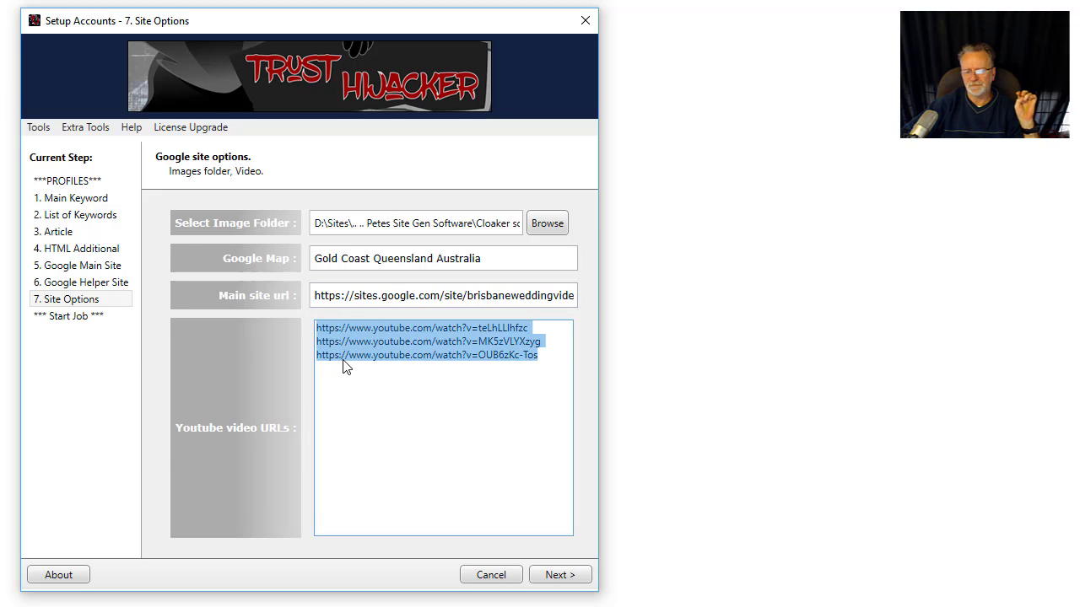
{"action": "left_click", "coordinate": [353, 381]}
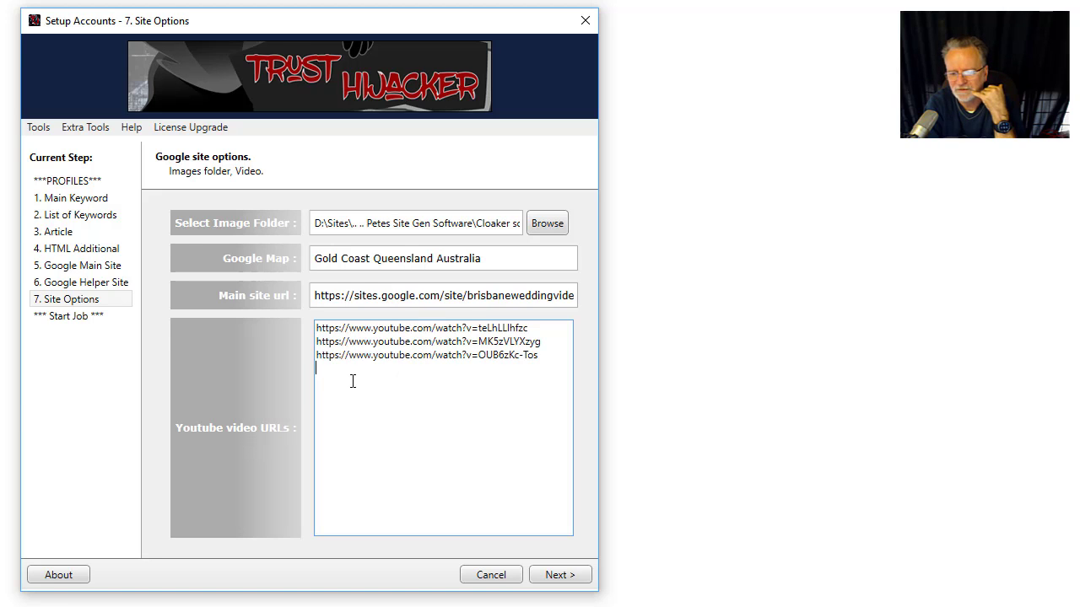
{"action": "key", "text": "Up"}
{"action": "key", "text": "Up"}
{"action": "key", "text": "Up"}
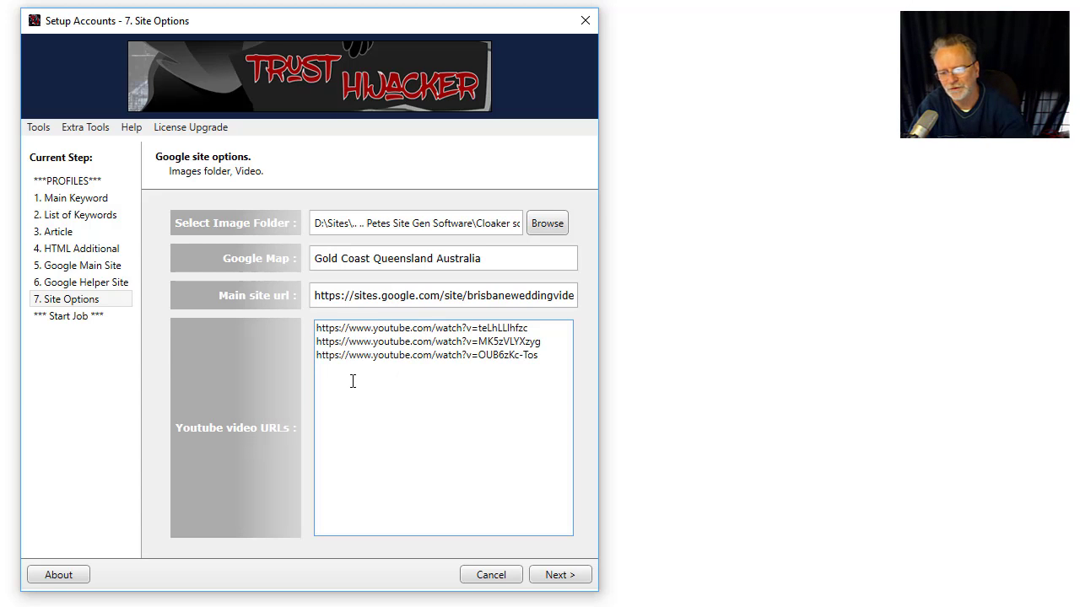
{"action": "double_click", "coordinate": [393, 355]}
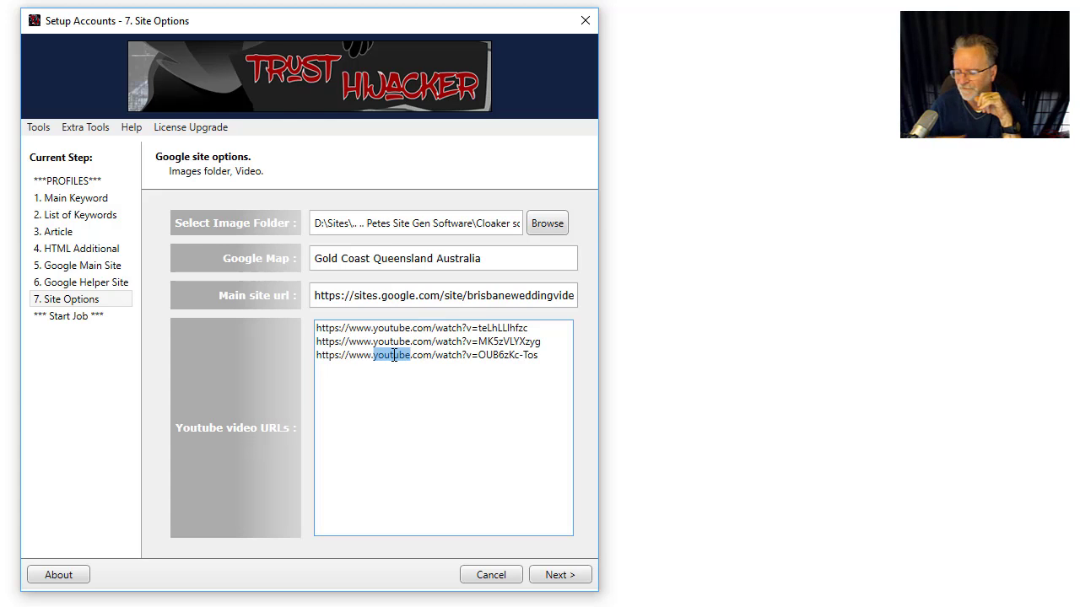
{"action": "left_click", "coordinate": [545, 354]}
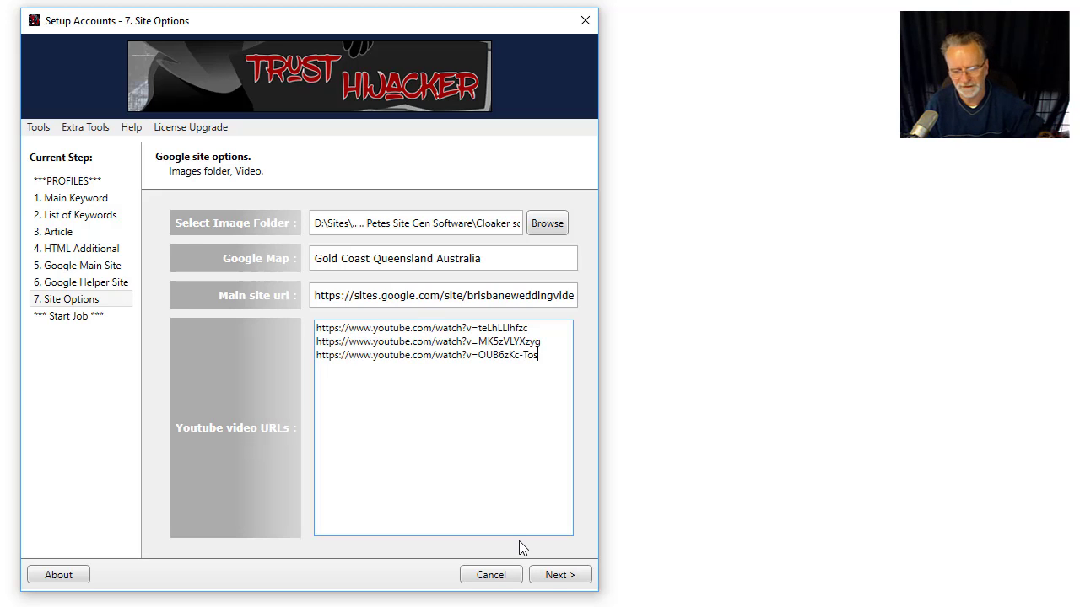
Advance to the Start Job page and start the work process.
{"action": "left_click", "coordinate": [549, 581]}
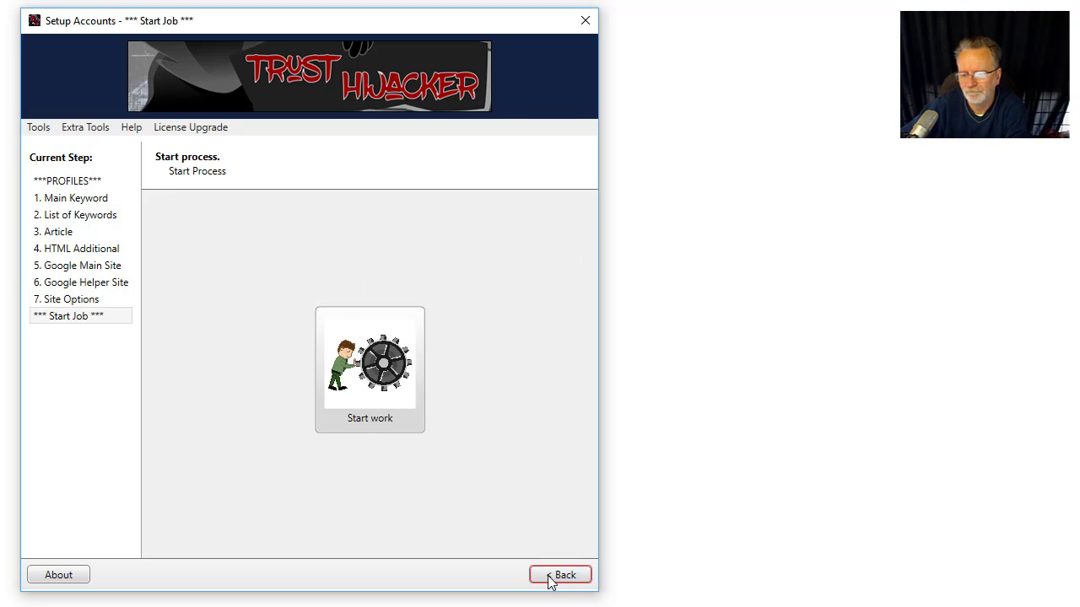
{"action": "left_click", "coordinate": [376, 384]}
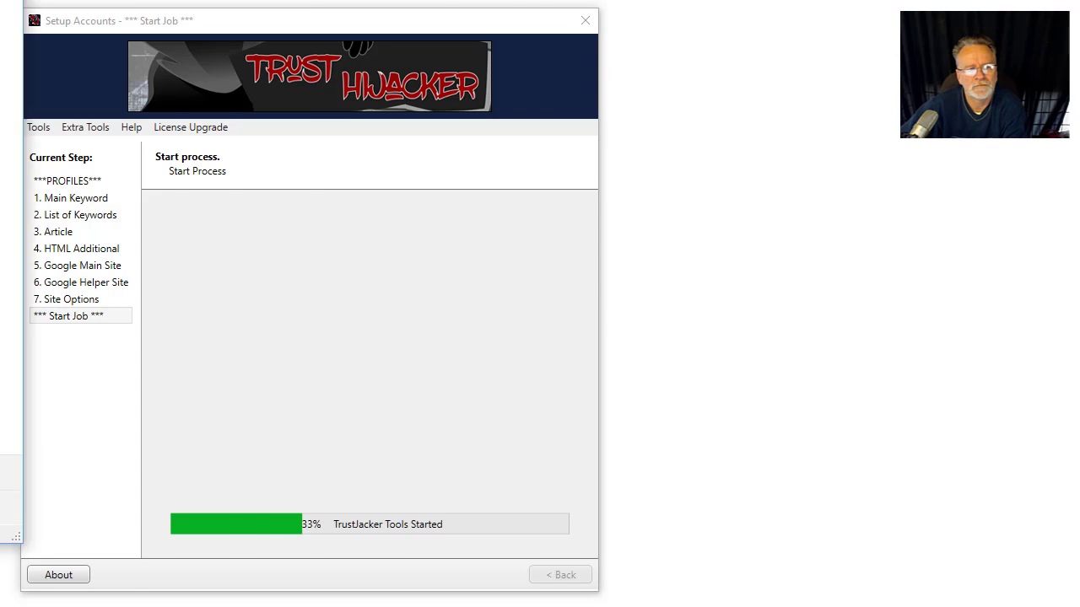
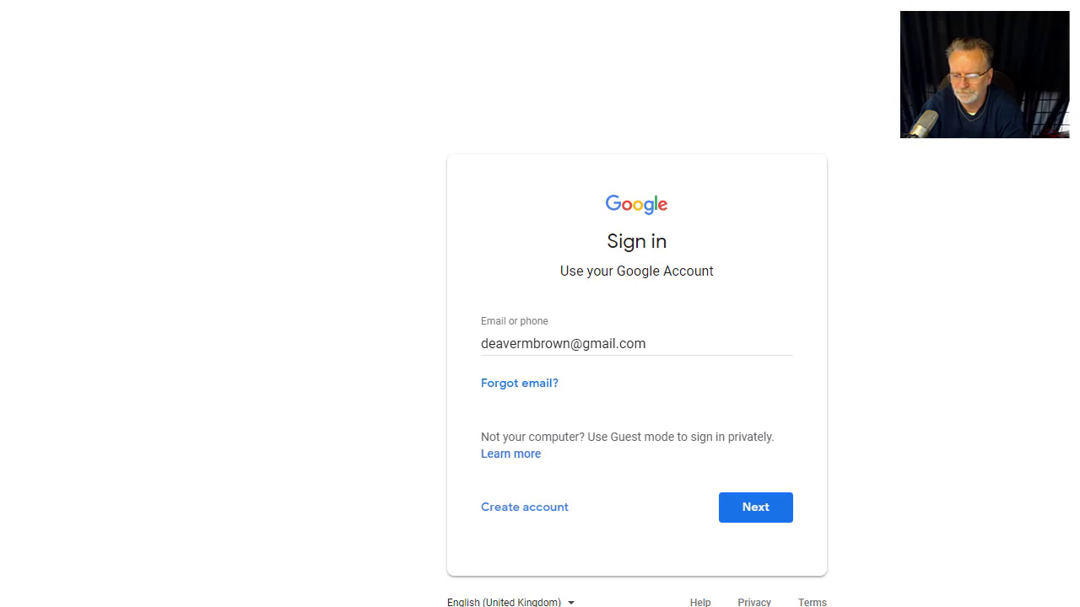
Sign in to the prefilled Google account by confirming the e-mail address and entering the account password.
{"action": "key", "text": "Return"}
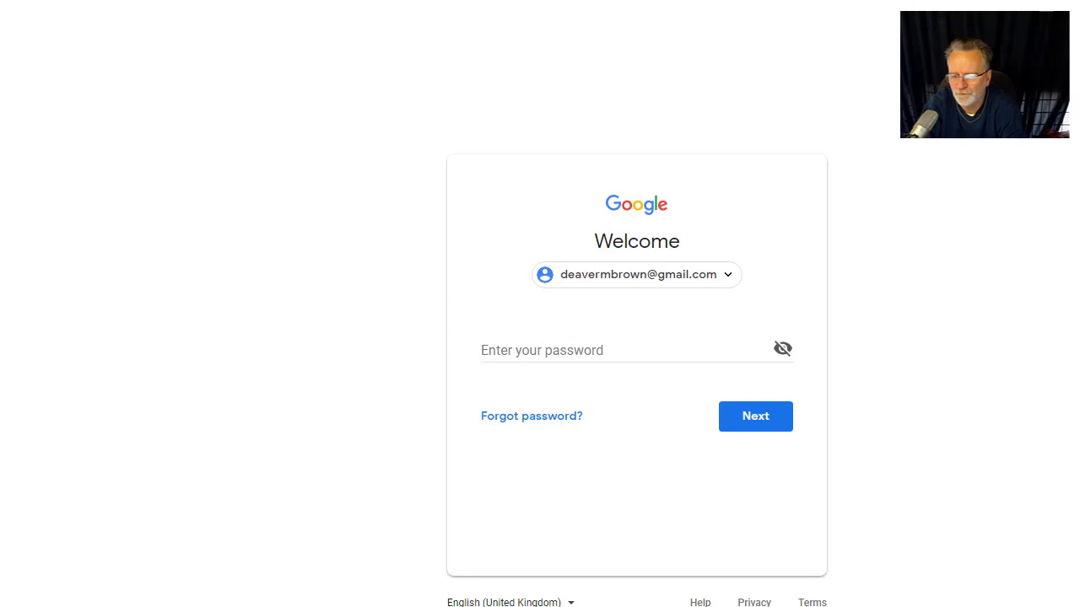
{"action": "type", "text": "•••••"}
{"action": "key", "text": "Return"}
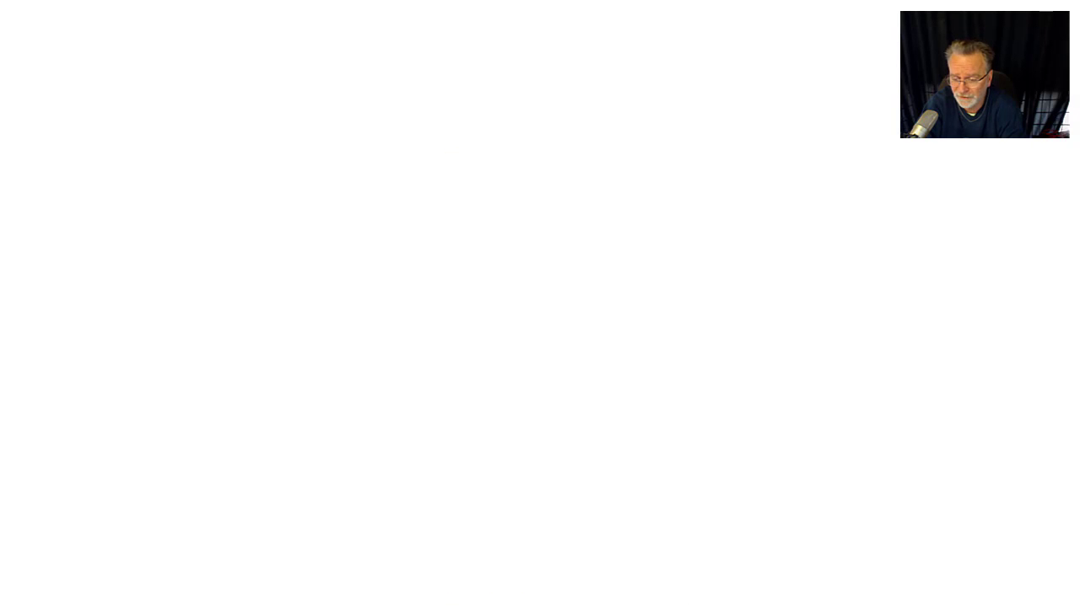